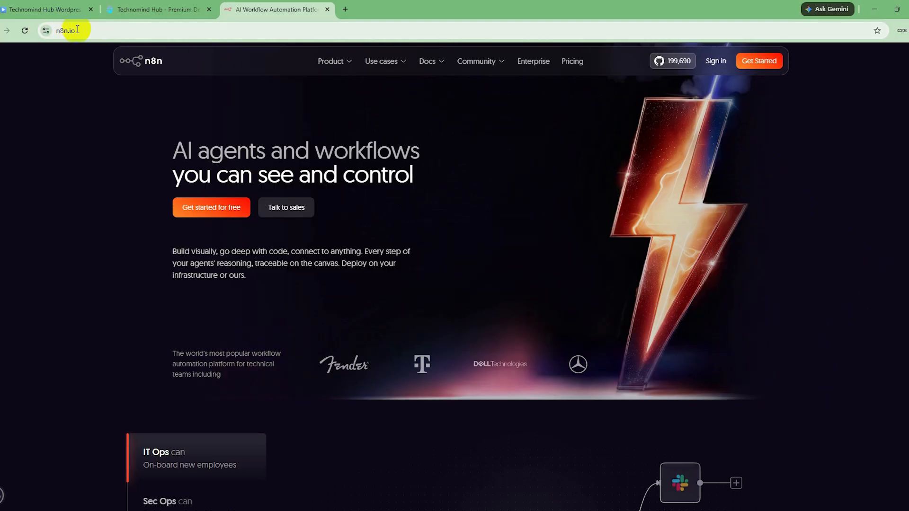
- Examine the n8n homepage's introduction and its Sec Ops, Dev Ops and Sales example workflows
{"action": "left_click_drag", "start_coordinate": [78, 29], "coordinate": [53, 31]}
{"action": "left_click", "coordinate": [78, 184]}
{"action": "left_click_drag", "start_coordinate": [173, 154], "coordinate": [193, 178]}
{"action": "left_click", "coordinate": [67, 211]}
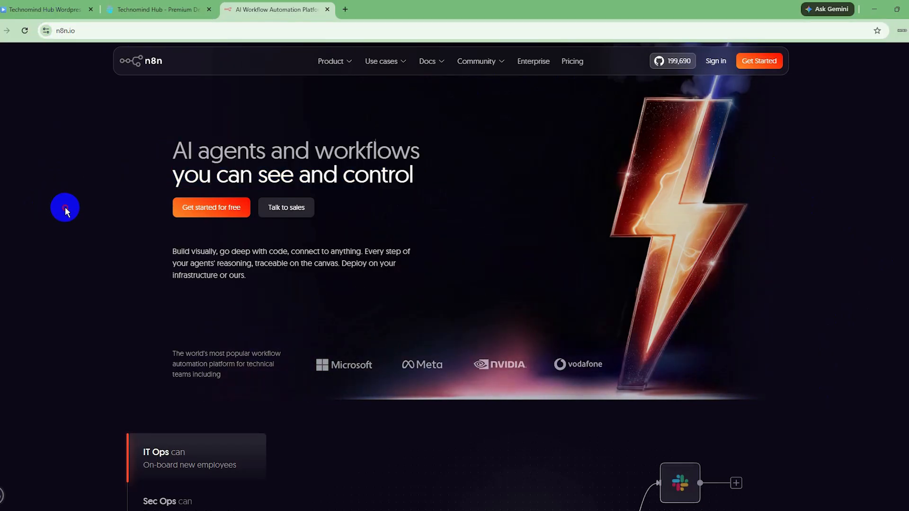
{"action": "scroll", "coordinate": [82, 206], "scroll_direction": "down", "scroll_amount": 4}
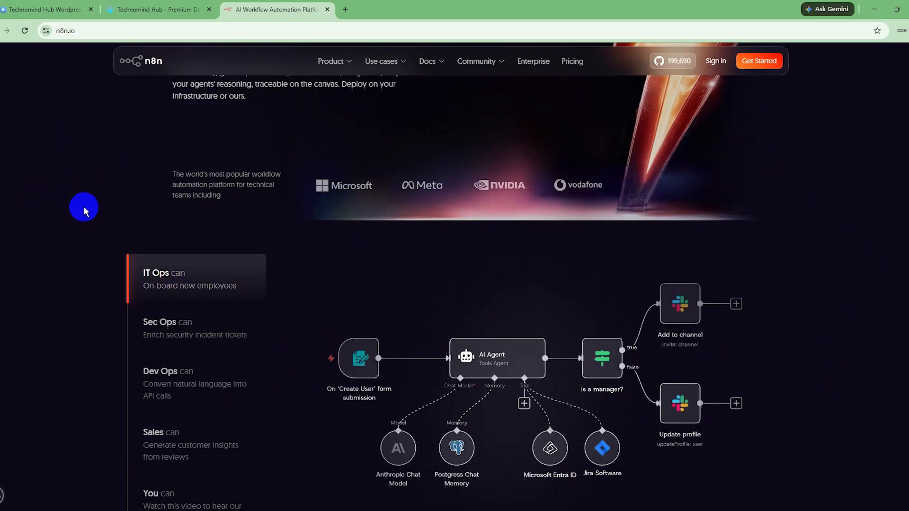
{"action": "scroll", "coordinate": [84, 207], "scroll_direction": "up", "scroll_amount": 2}
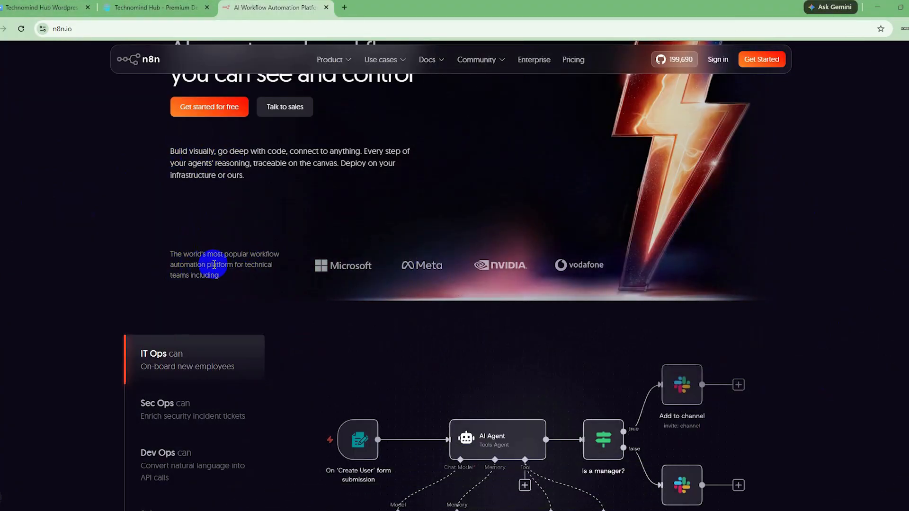
{"action": "double_click", "coordinate": [173, 265]}
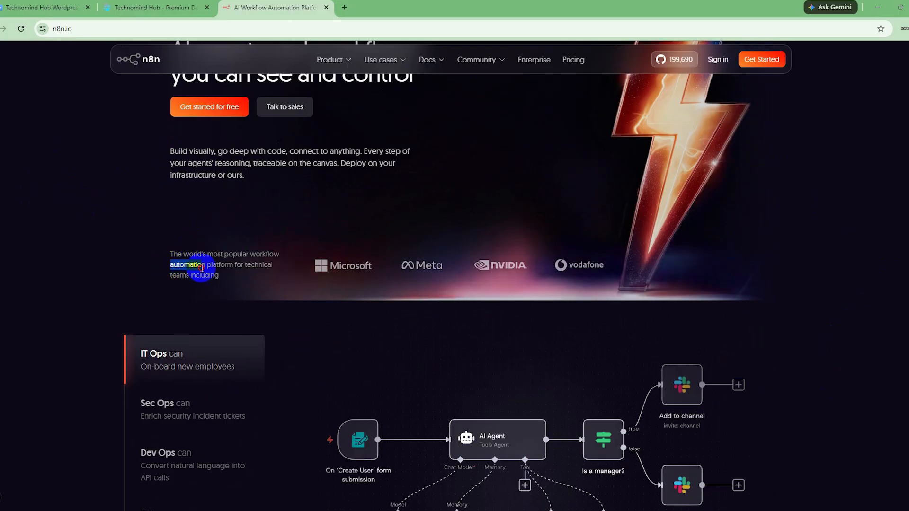
{"action": "scroll", "coordinate": [112, 270], "scroll_direction": "down", "scroll_amount": 4}
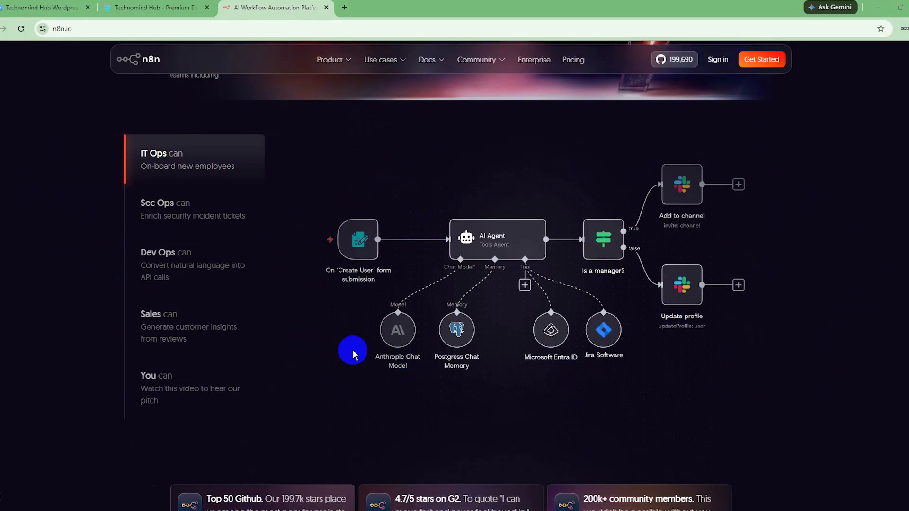
{"action": "left_click", "coordinate": [172, 215]}
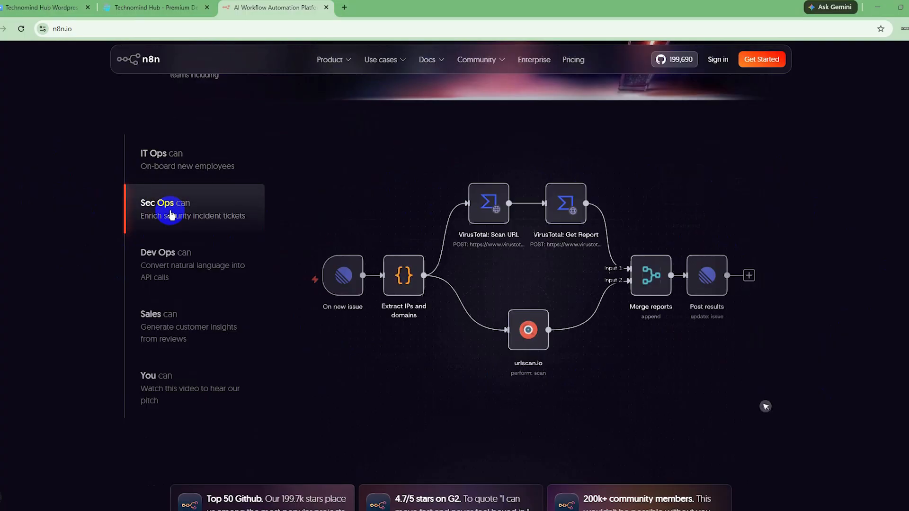
{"action": "left_click", "coordinate": [160, 270]}
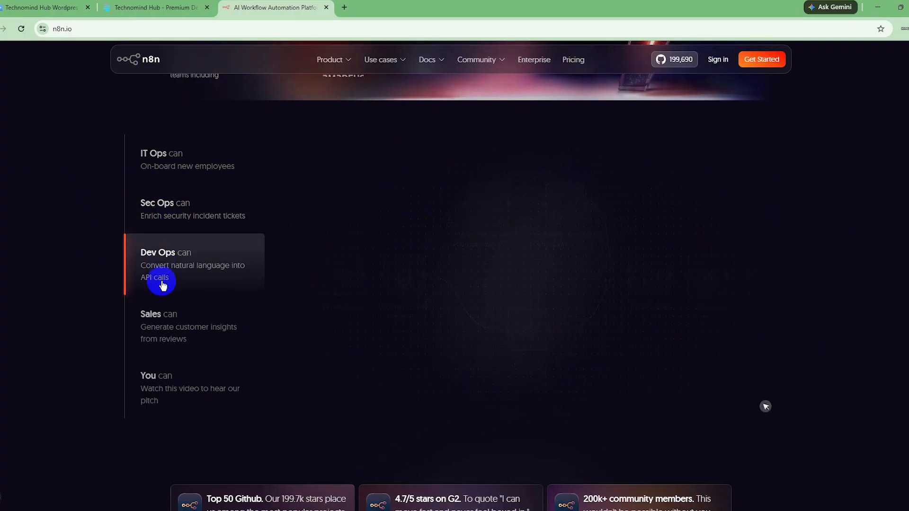
{"action": "left_click", "coordinate": [167, 327]}
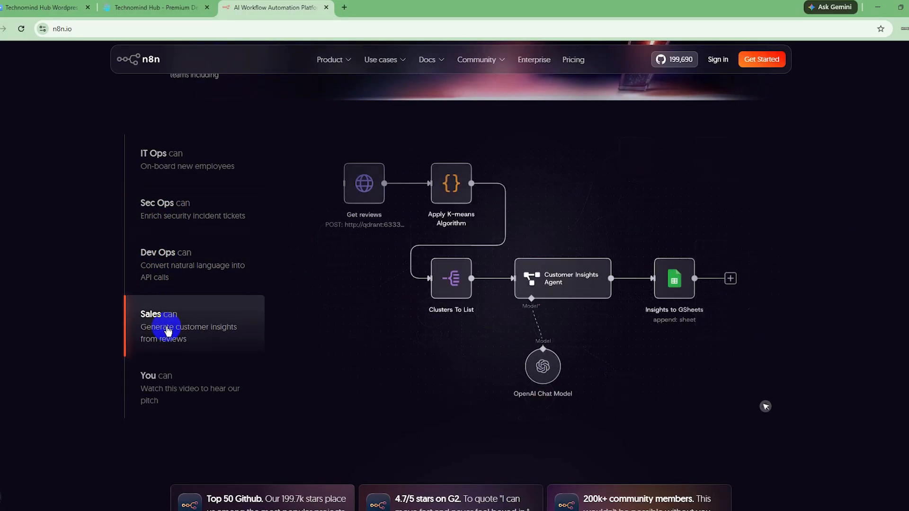
- Read through the homepage's sections on integrations, building AI agents and self-hosting
{"action": "scroll", "coordinate": [166, 327], "scroll_direction": "down", "scroll_amount": 6}
{"action": "scroll", "coordinate": [167, 327], "scroll_direction": "down", "scroll_amount": 2}
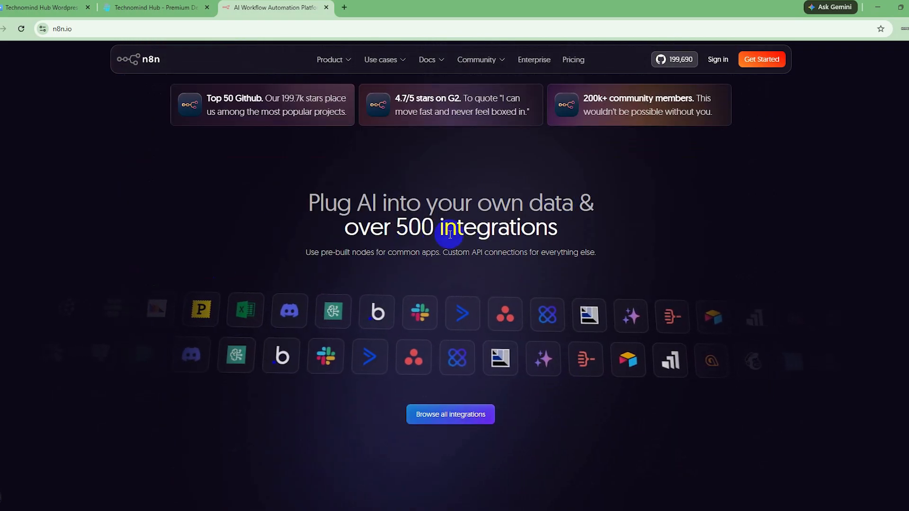
{"action": "scroll", "coordinate": [581, 244], "scroll_direction": "down", "scroll_amount": 4}
{"action": "scroll", "coordinate": [580, 244], "scroll_direction": "down", "scroll_amount": 2}
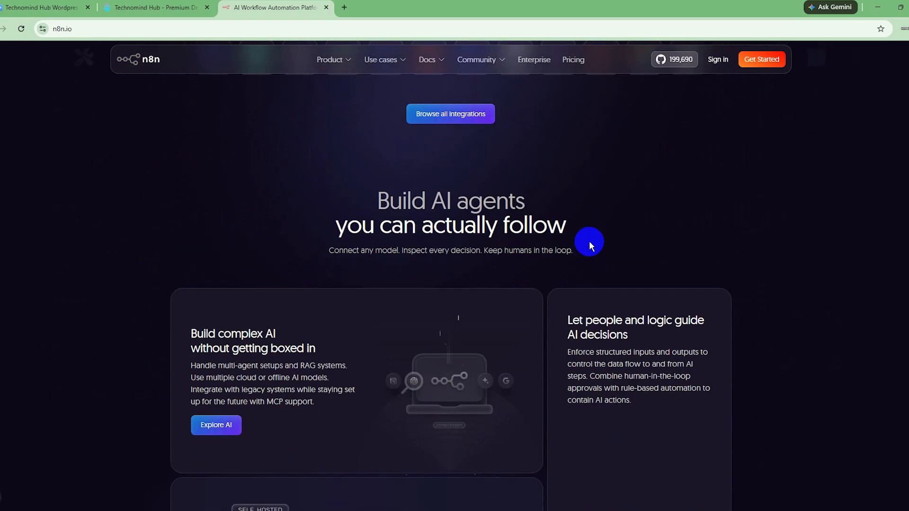
{"action": "scroll", "coordinate": [614, 225], "scroll_direction": "down", "scroll_amount": 2}
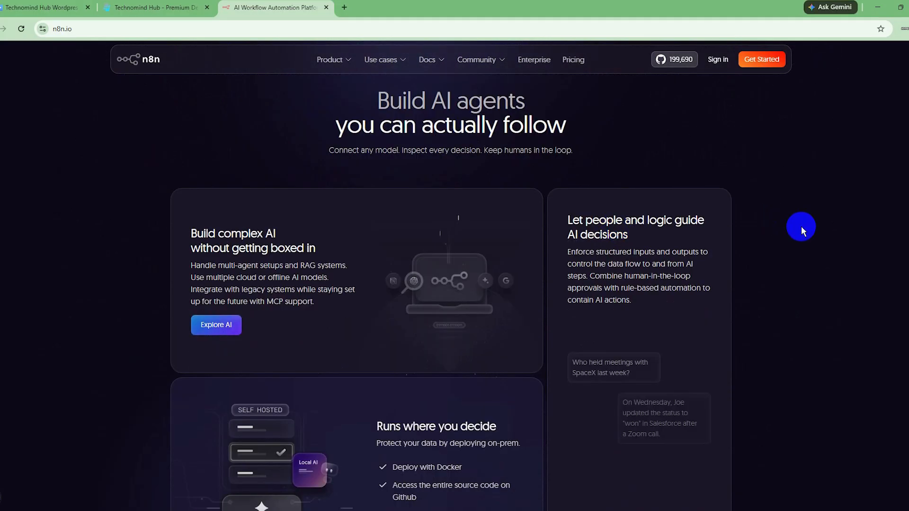
{"action": "scroll", "coordinate": [788, 271], "scroll_direction": "down", "scroll_amount": 2}
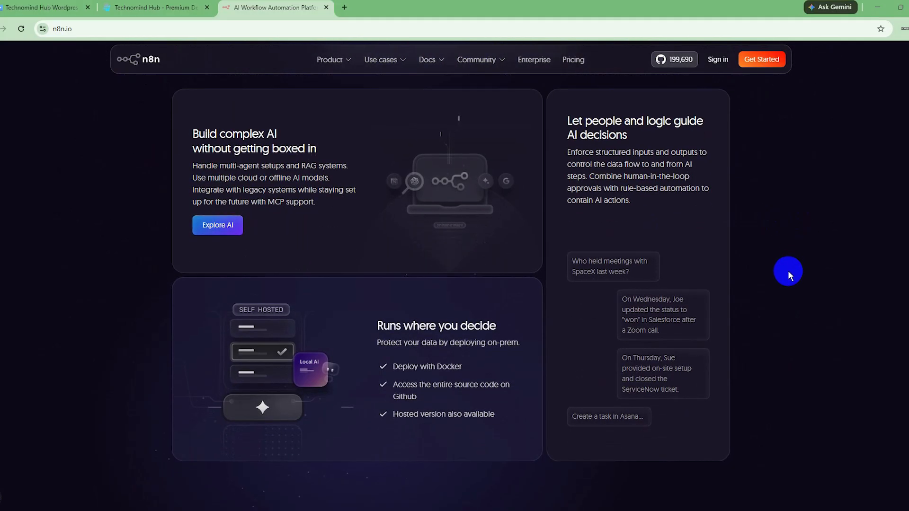
{"action": "scroll", "coordinate": [788, 271], "scroll_direction": "down", "scroll_amount": 4}
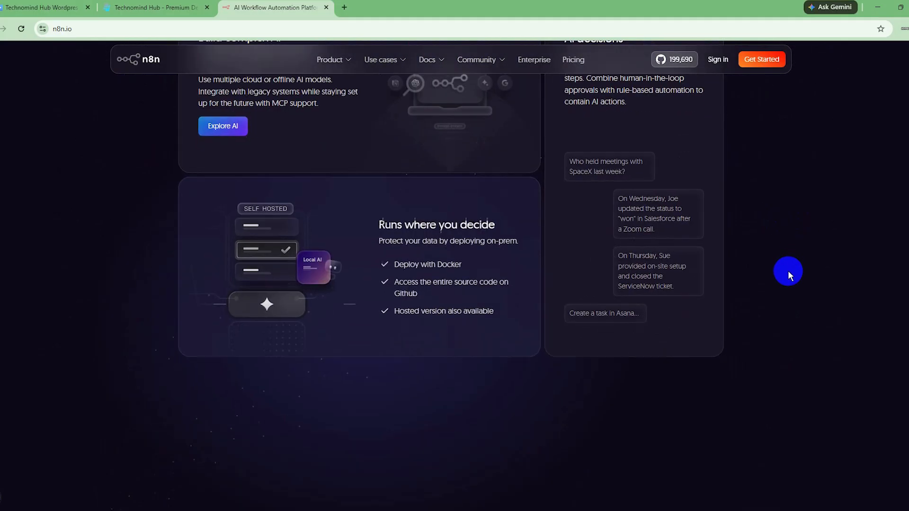
{"action": "scroll", "coordinate": [788, 271], "scroll_direction": "down", "scroll_amount": 4}
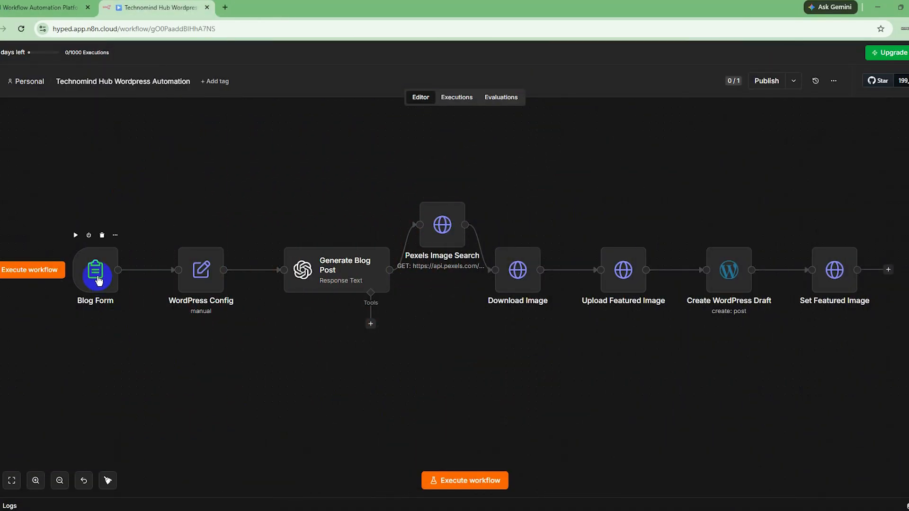
- Open the Blog Form node and inspect the settings of its three text input elements one by one
{"action": "double_click", "coordinate": [98, 281]}
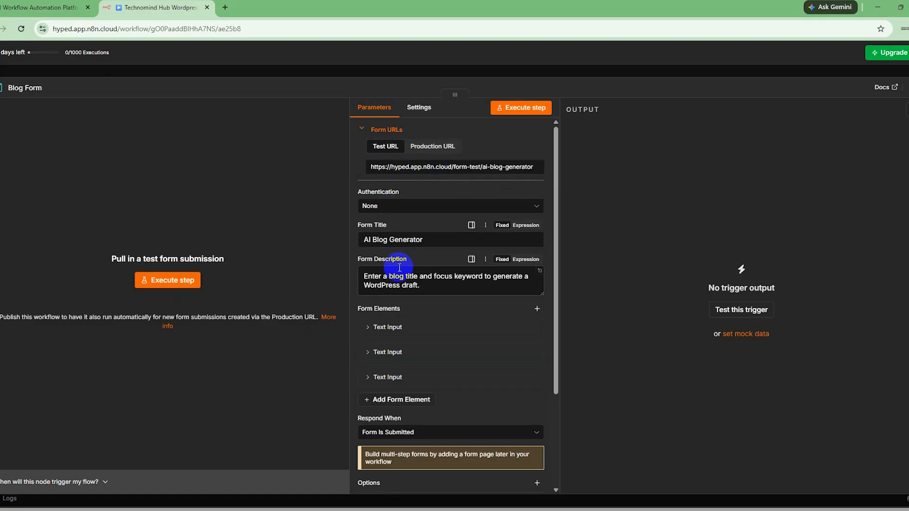
{"action": "scroll", "coordinate": [397, 237], "scroll_direction": "down", "scroll_amount": 2}
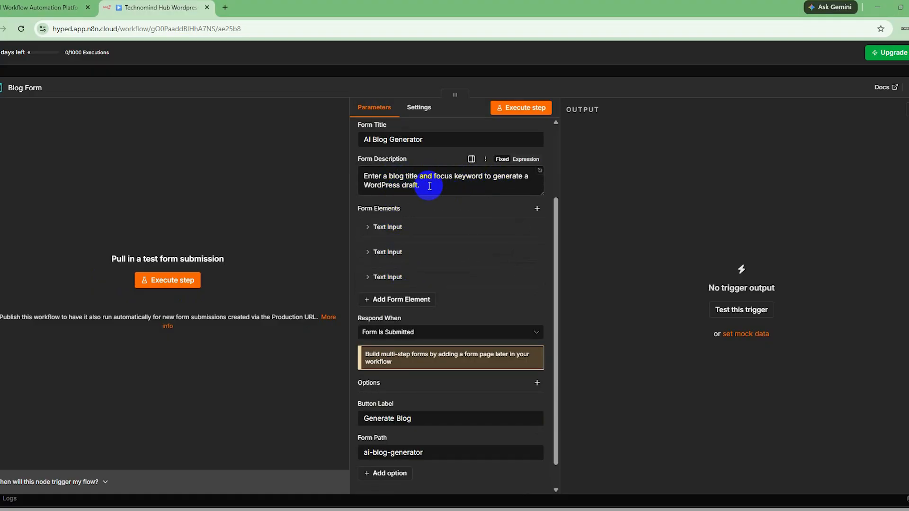
{"action": "left_click", "coordinate": [366, 227]}
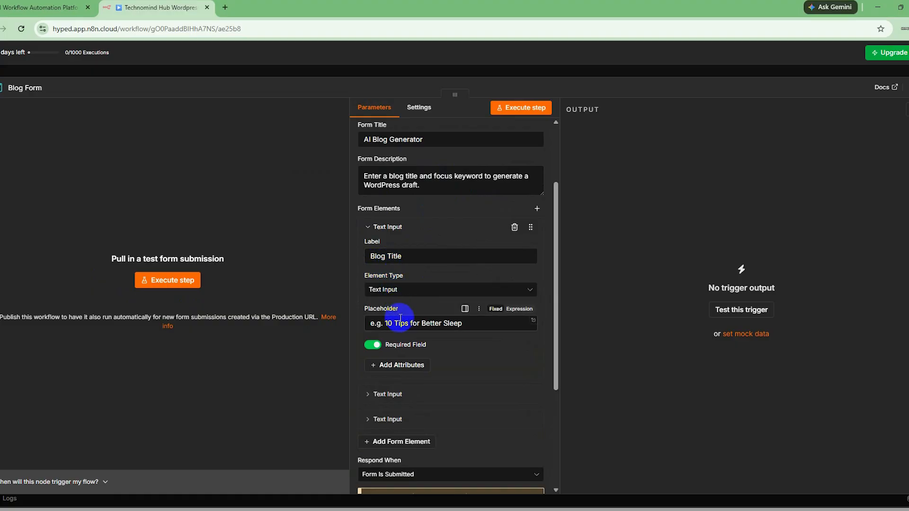
{"action": "left_click", "coordinate": [367, 228]}
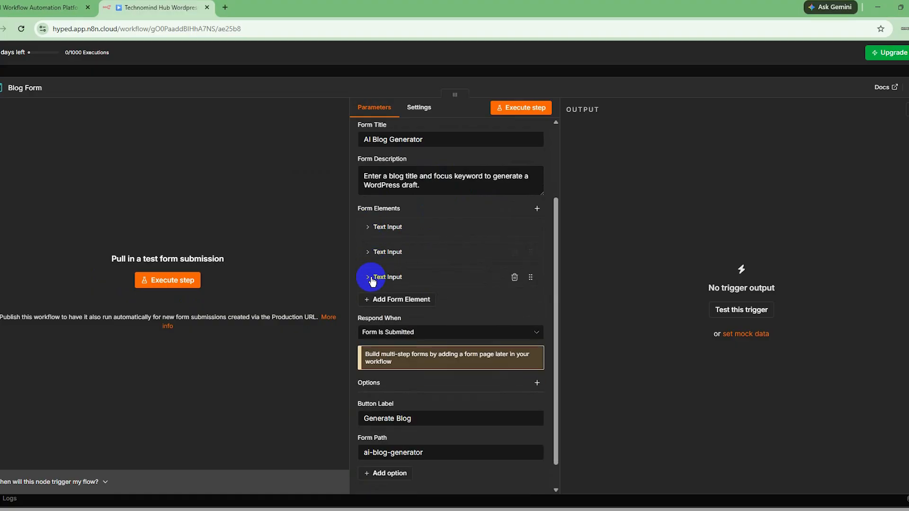
{"action": "left_click", "coordinate": [368, 254]}
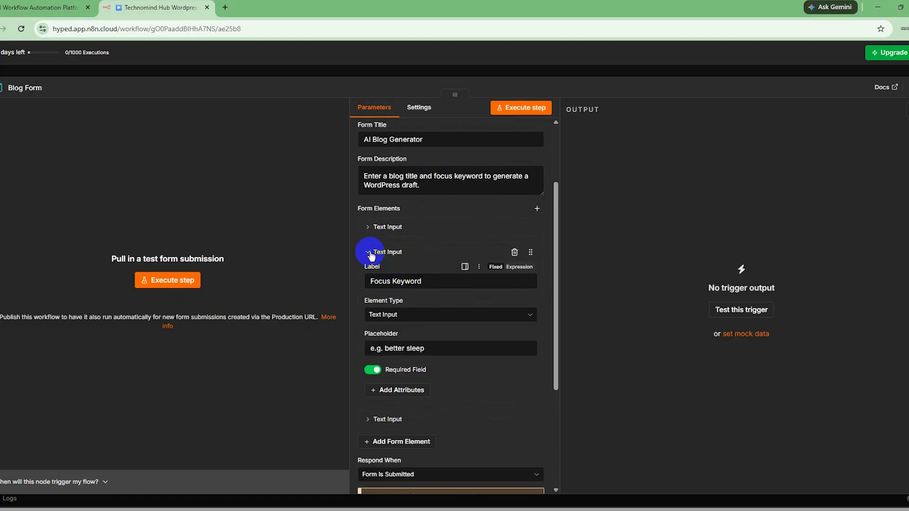
{"action": "left_click", "coordinate": [368, 252]}
{"action": "left_click", "coordinate": [368, 278]}
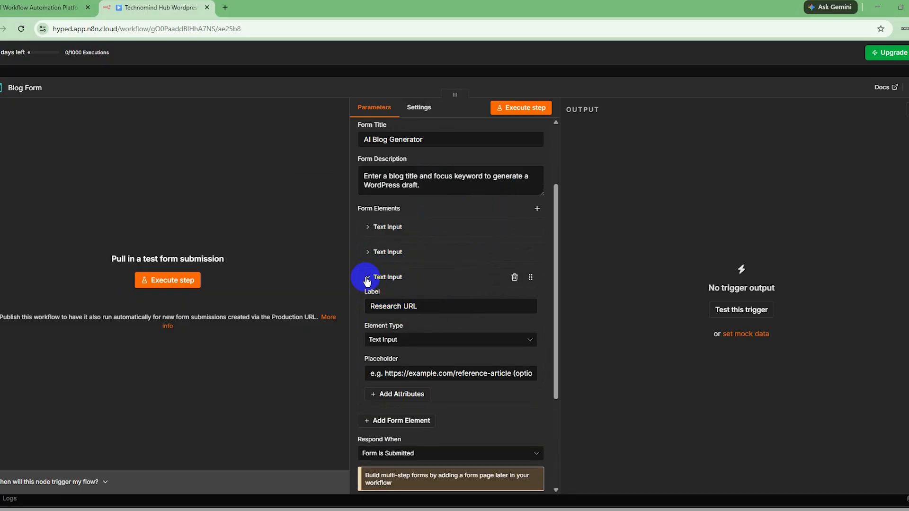
- Execute the workflow and submit its form with blog title "Top 5 AI to use in 2026 for content creation" and focus keyword "ai to use for content creation"
{"action": "left_click", "coordinate": [464, 484]}
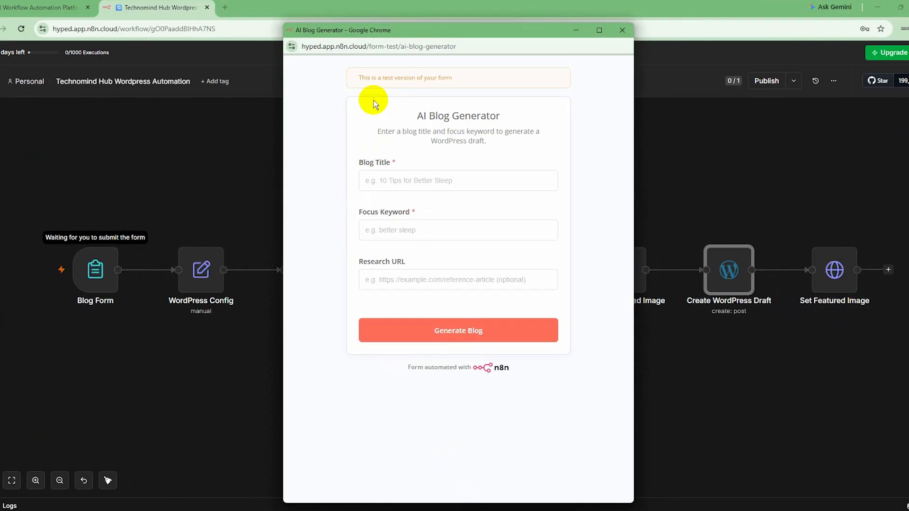
{"action": "left_click", "coordinate": [393, 182]}
{"action": "type", "text": "Top 5 AI to use in 2026 for content creation"}
{"action": "left_click", "coordinate": [412, 231]}
{"action": "type", "text": "ai to use for content creation"}
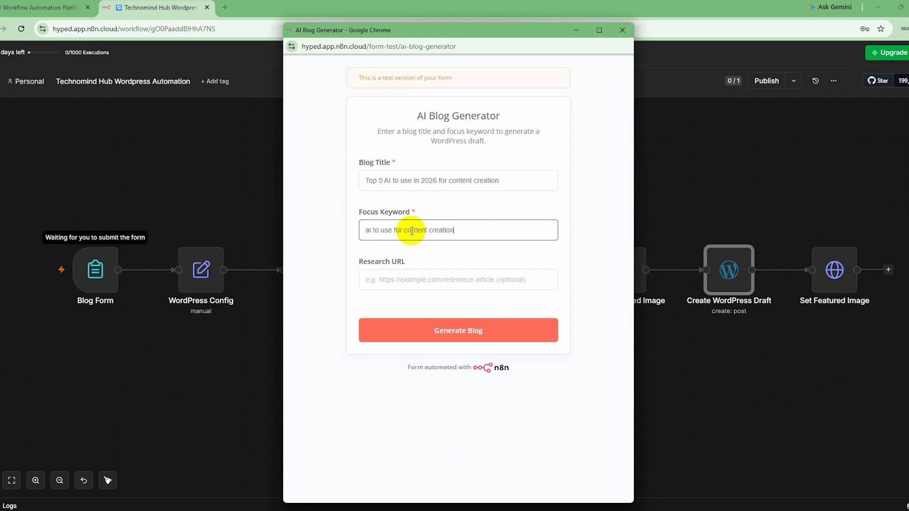
{"action": "left_click_drag", "start_coordinate": [359, 261], "coordinate": [420, 262]}
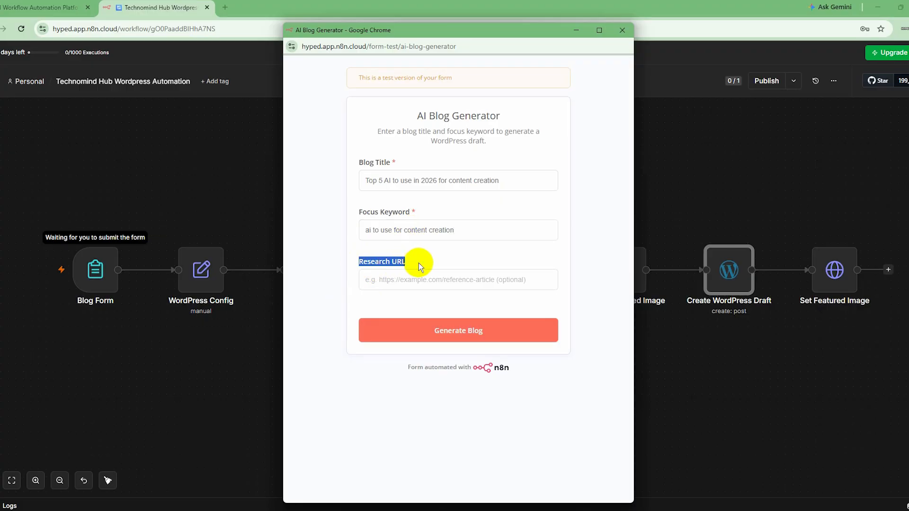
{"action": "left_click", "coordinate": [436, 416]}
{"action": "left_click", "coordinate": [452, 337]}
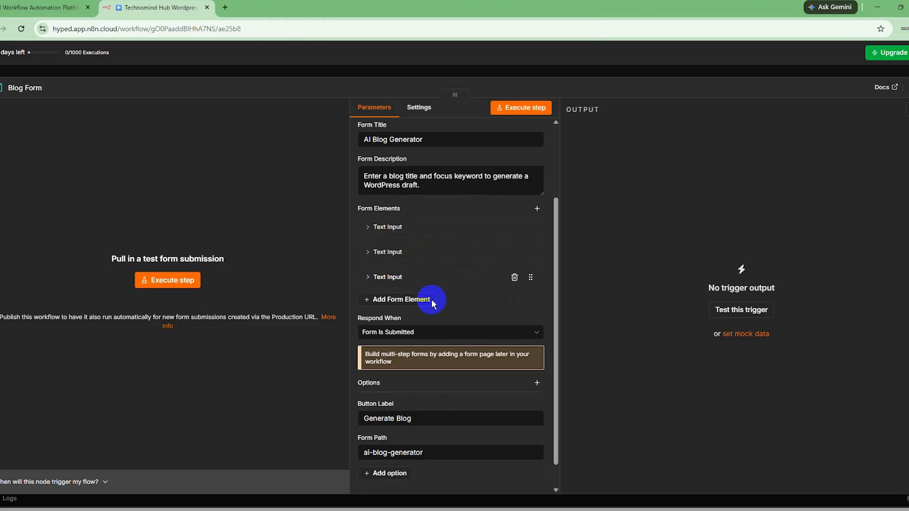
- Check the Blog Form node's remaining options and the fields set in the WordPress Config node, closing each node
{"action": "scroll", "coordinate": [431, 299], "scroll_direction": "down", "scroll_amount": 1}
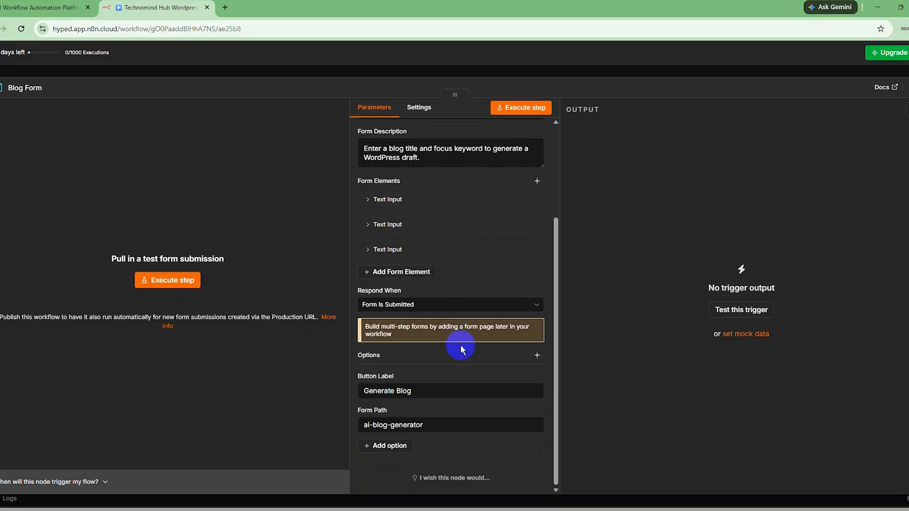
{"action": "scroll", "coordinate": [462, 349], "scroll_direction": "up", "scroll_amount": 2}
{"action": "left_click", "coordinate": [902, 95]}
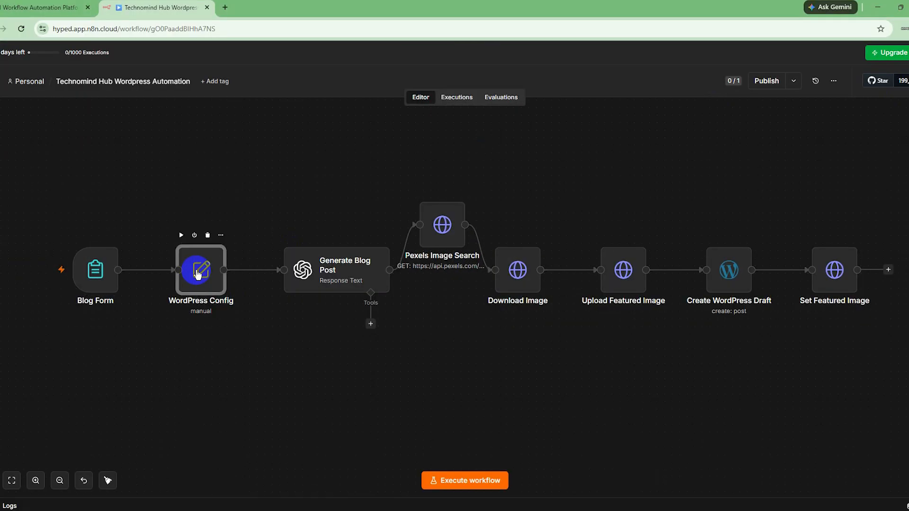
{"action": "double_click", "coordinate": [198, 272]}
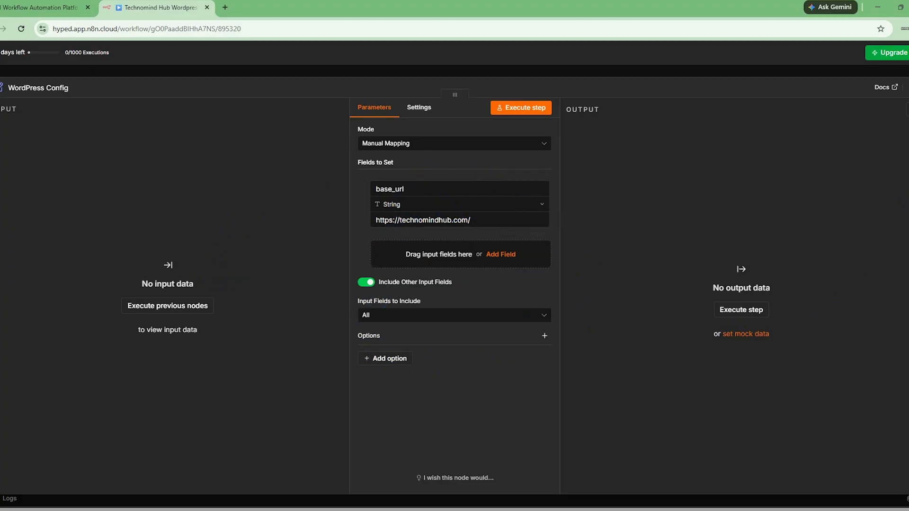
{"action": "left_click", "coordinate": [906, 90]}
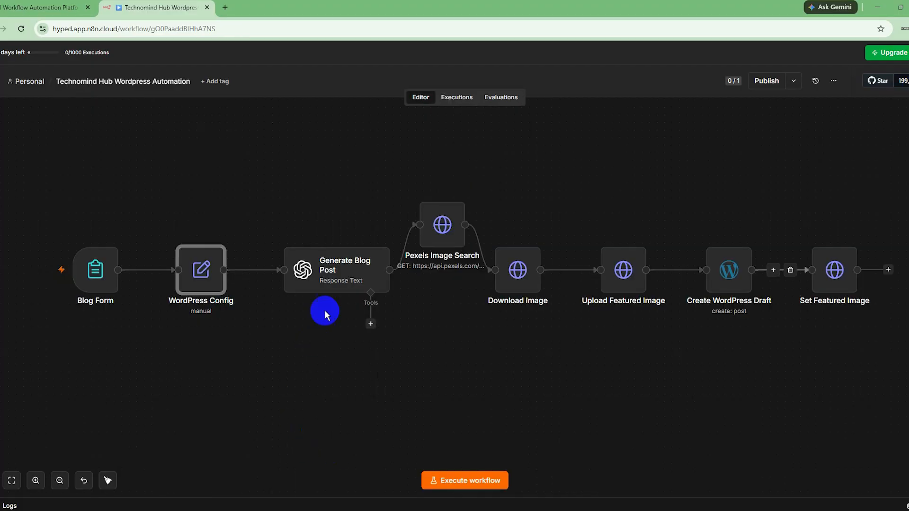
- Open the Generate Blog Post node and inspect its OpenAI account credential, closing the credential without changes
{"action": "double_click", "coordinate": [337, 268]}
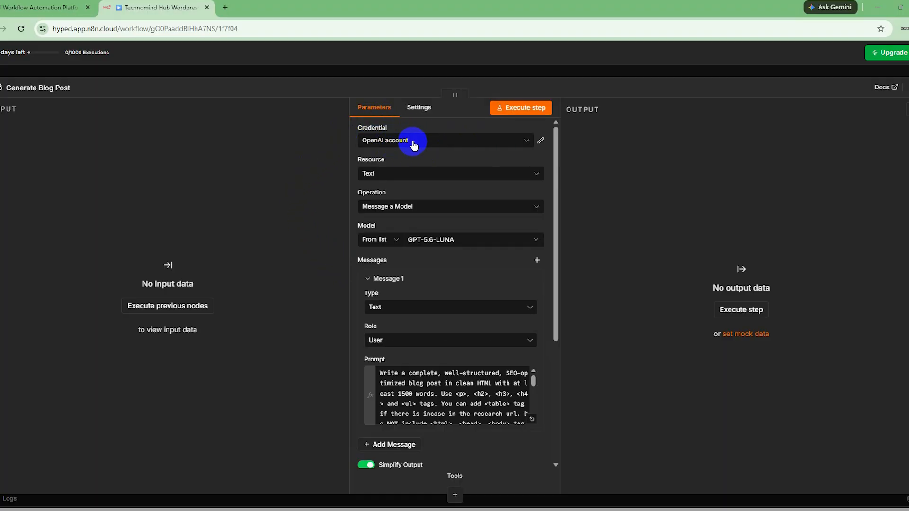
{"action": "left_click", "coordinate": [530, 142]}
{"action": "left_click", "coordinate": [541, 141]}
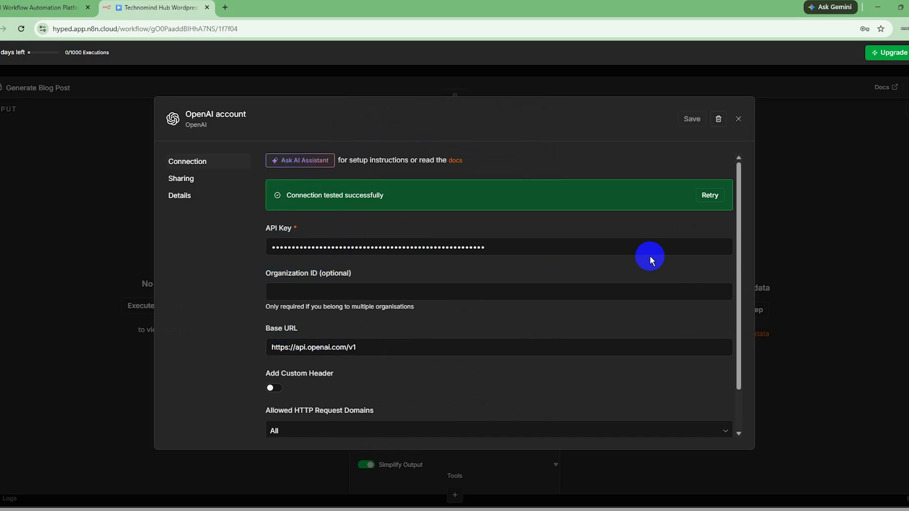
{"action": "left_click", "coordinate": [738, 119]}
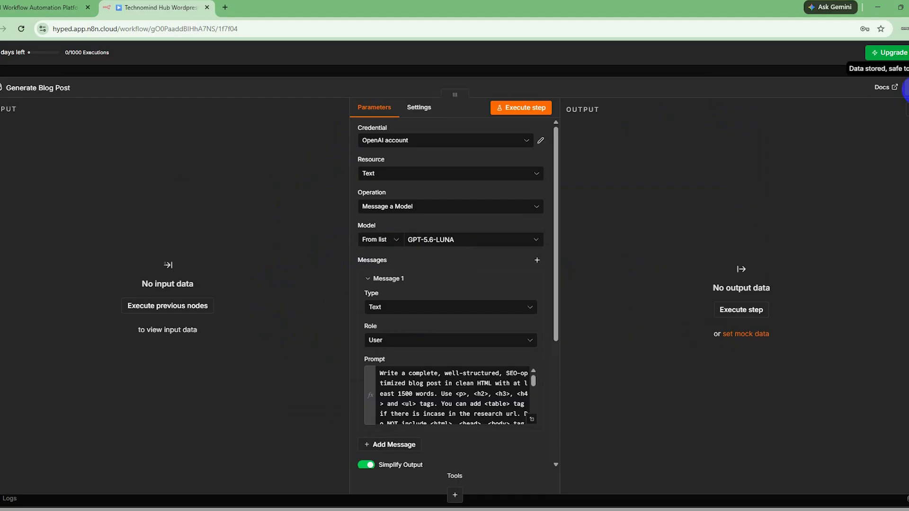
- Expand the Message 1 prompt of the Generate Blog Post node in the expression editor and review its full text
{"action": "left_click", "coordinate": [532, 419]}
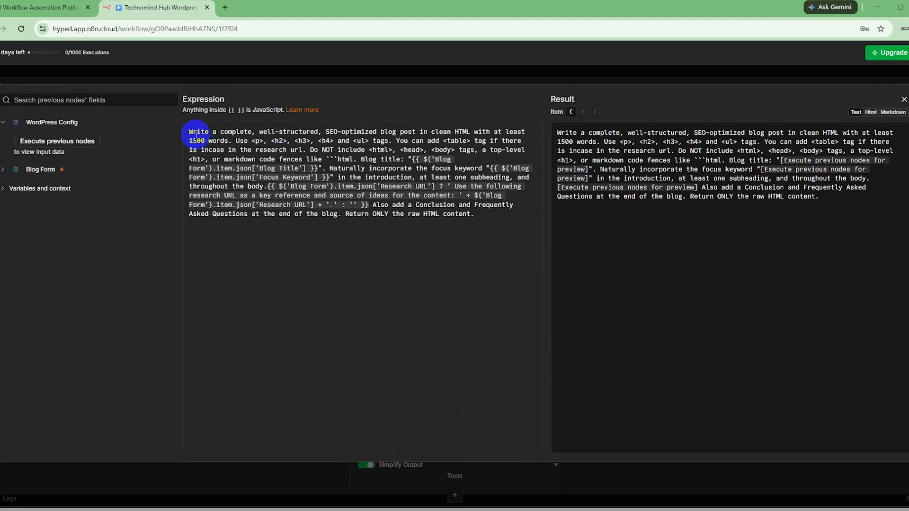
{"action": "left_click_drag", "start_coordinate": [190, 133], "coordinate": [463, 214]}
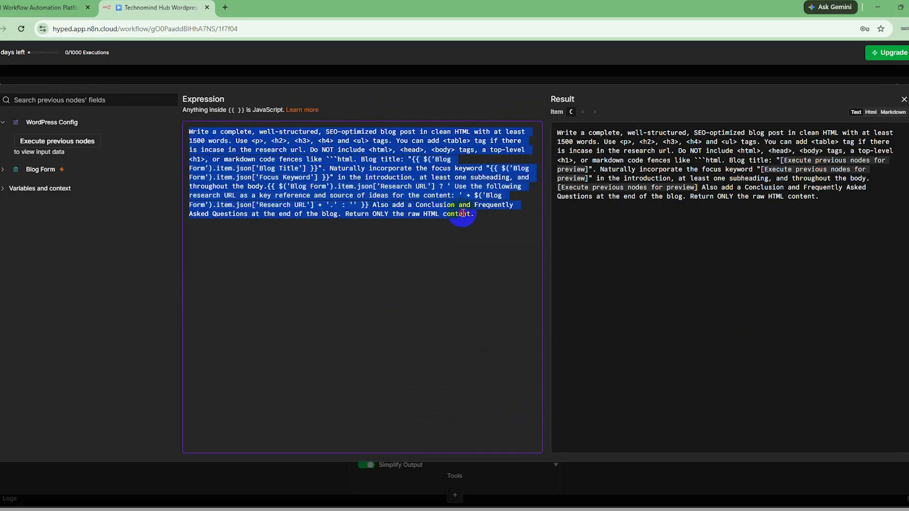
{"action": "left_click", "coordinate": [464, 267]}
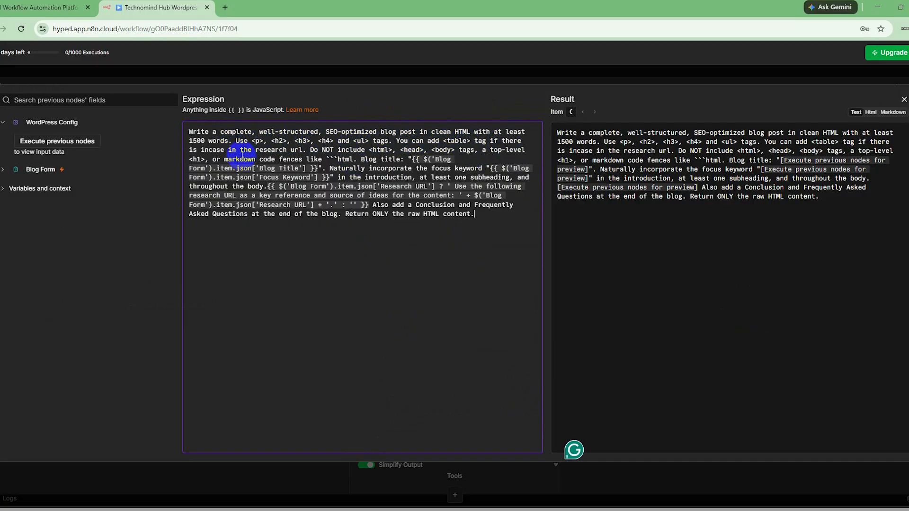
{"action": "right_click", "coordinate": [291, 151]}
{"action": "left_click", "coordinate": [310, 271]}
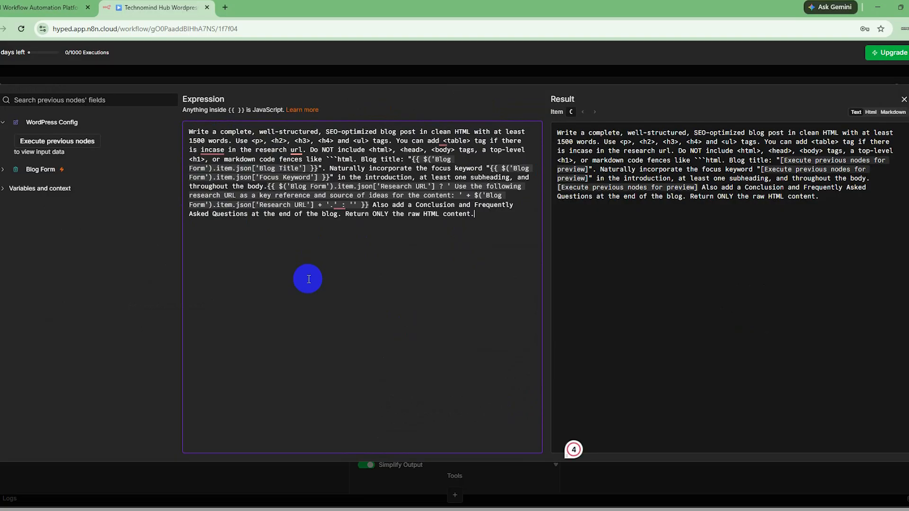
- Close the expanded prompt, check the Generate Blog Post node's remaining output, tool and token options, and close the node
{"action": "left_click", "coordinate": [904, 102]}
{"action": "scroll", "coordinate": [493, 288], "scroll_direction": "down", "scroll_amount": 3}
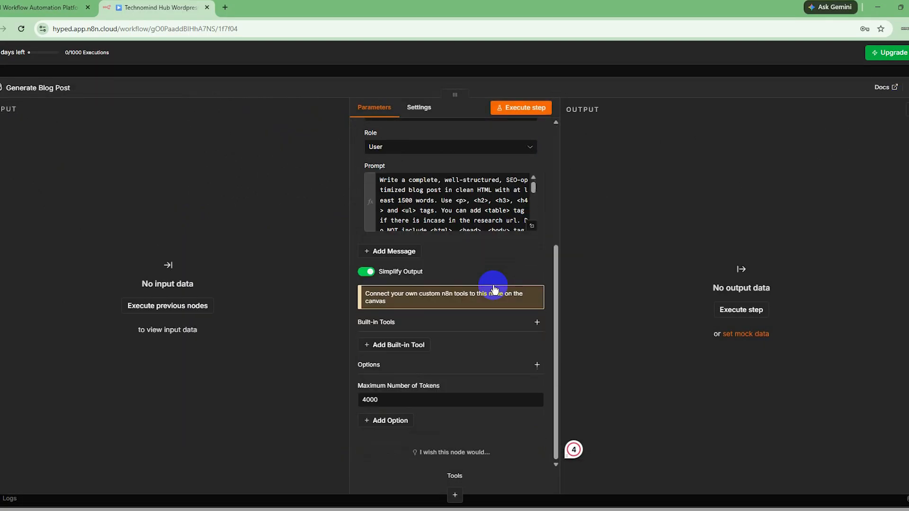
{"action": "scroll", "coordinate": [493, 287], "scroll_direction": "up", "scroll_amount": 4}
{"action": "left_click", "coordinate": [885, 96]}
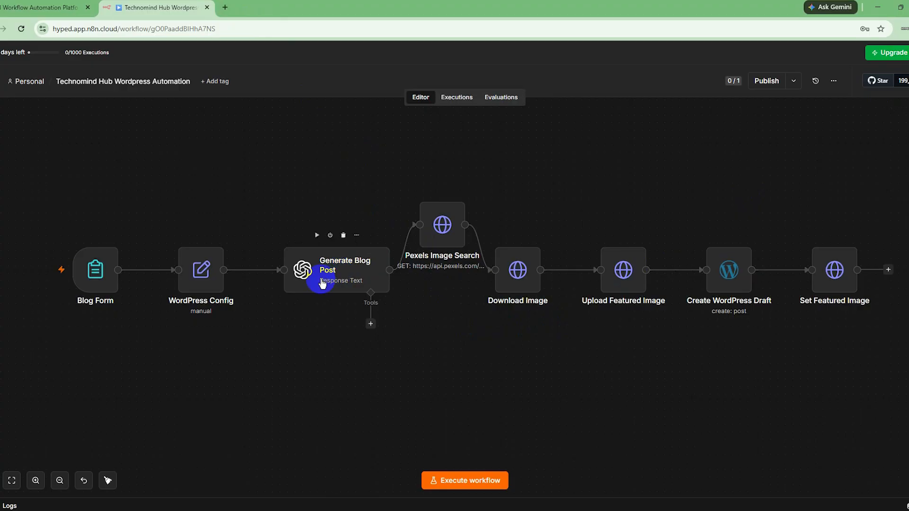
- Search the web for "pexels api" in a new browser tab
{"action": "left_click", "coordinate": [224, 8]}
{"action": "type", "text": "pe"}
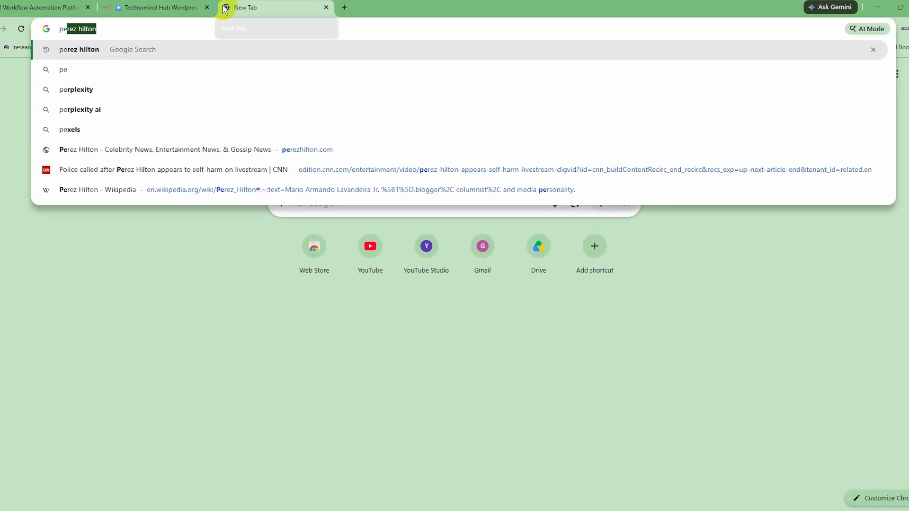
{"action": "type", "text": "xels ai"}
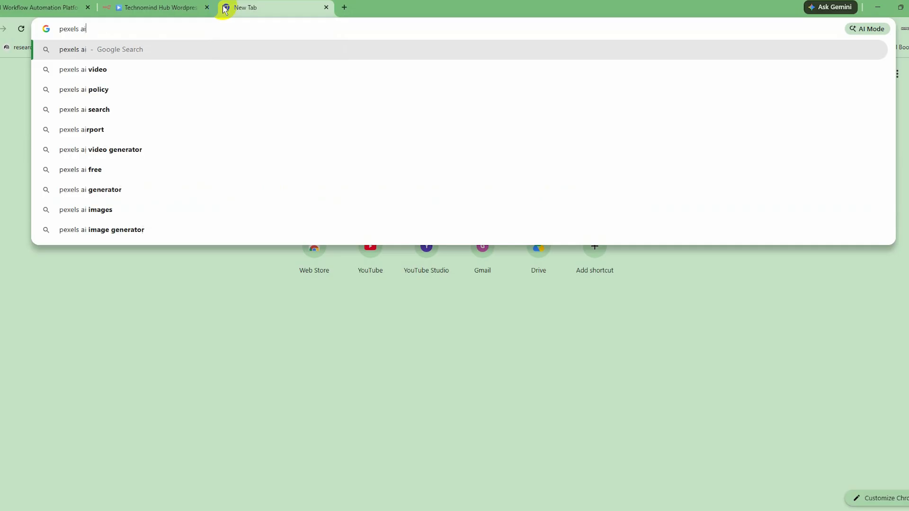
{"action": "key", "text": "Return"}
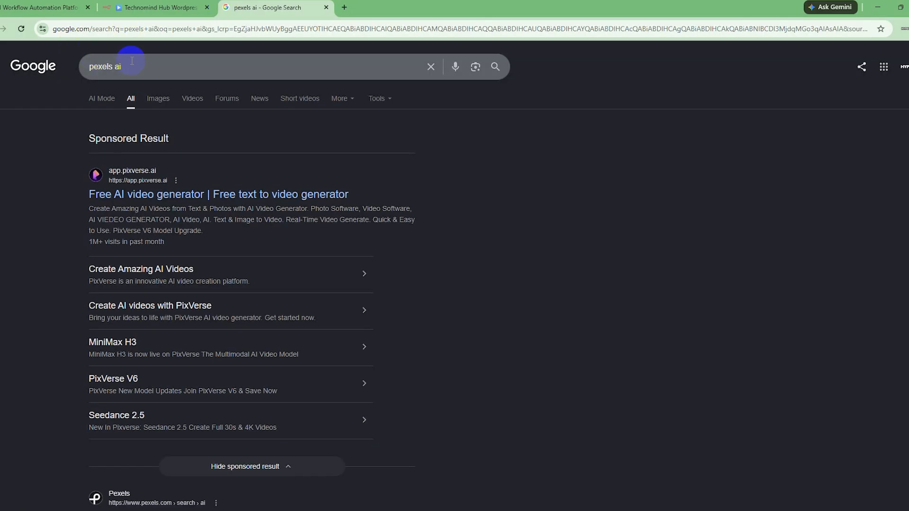
{"action": "left_click", "coordinate": [136, 63]}
{"action": "key", "text": "BackSpace"}
{"action": "type", "text": "pi"}
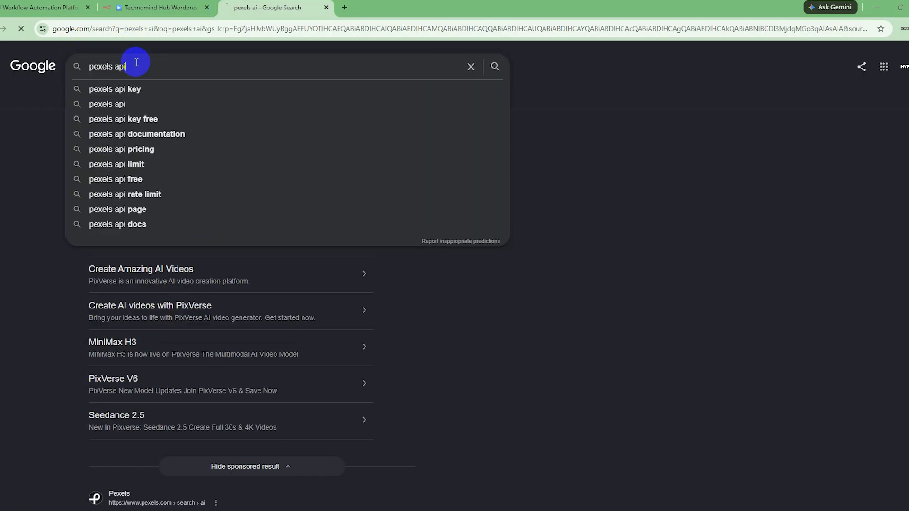
{"action": "key", "text": "Return"}
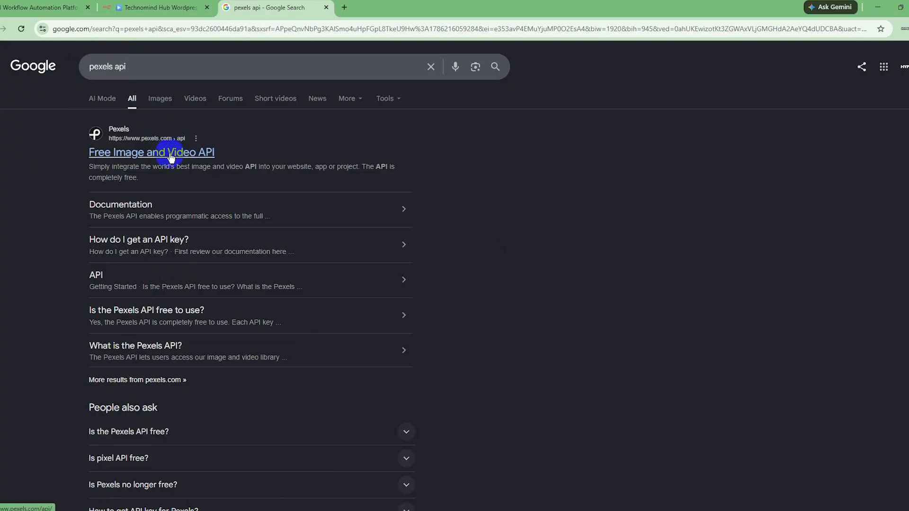
- Open the Pexels "Free Image and Video API" page, dismiss the Google sign-in prompt, and close the page's browser tab
{"action": "left_click", "coordinate": [171, 157]}
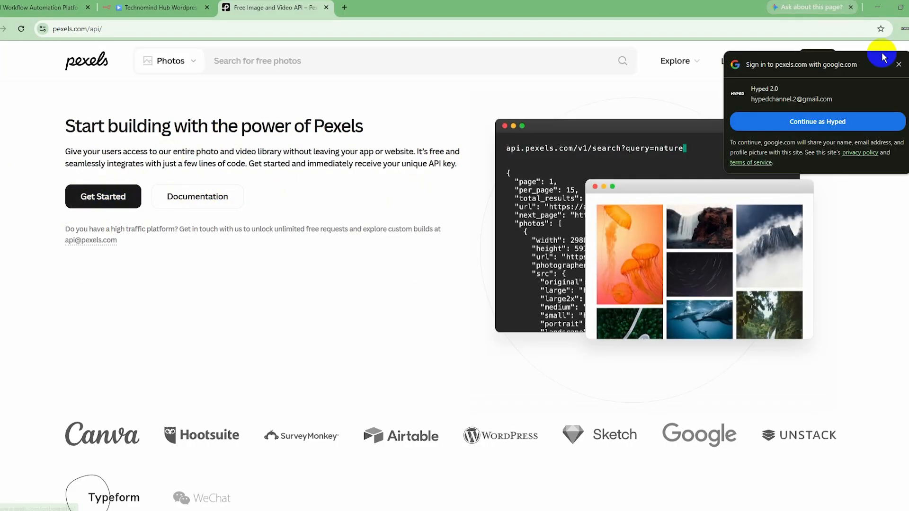
{"action": "left_click", "coordinate": [898, 64]}
{"action": "left_click", "coordinate": [327, 7]}
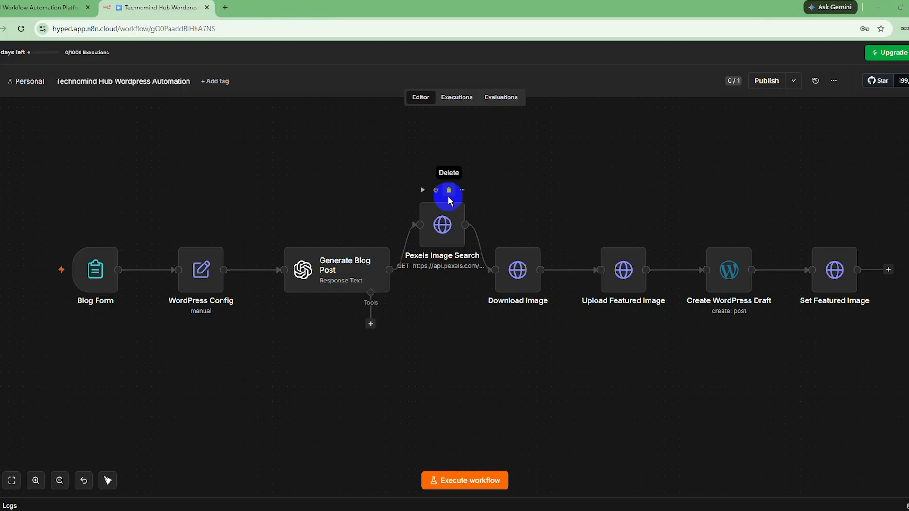
- Inspect the Header Auth account credential of the Pexels Image Search node, closing the credential and the node without changes
{"action": "double_click", "coordinate": [448, 227]}
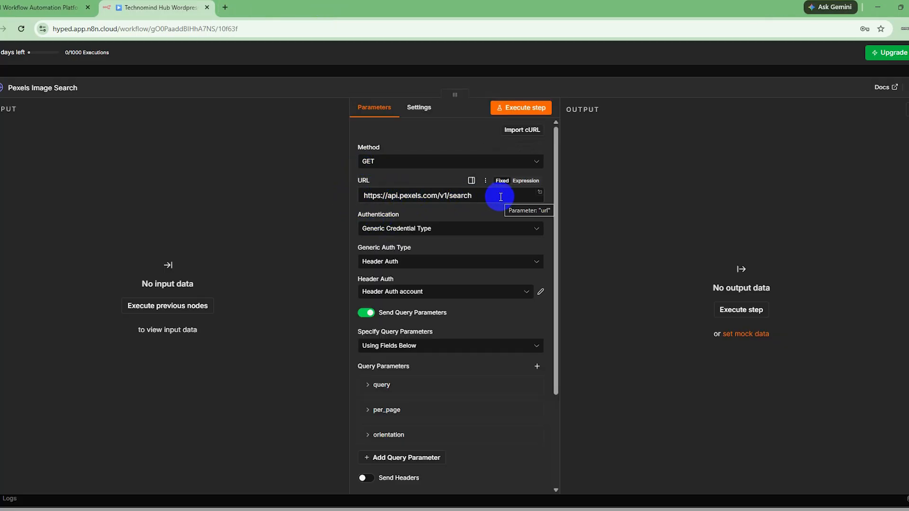
{"action": "left_click", "coordinate": [540, 296]}
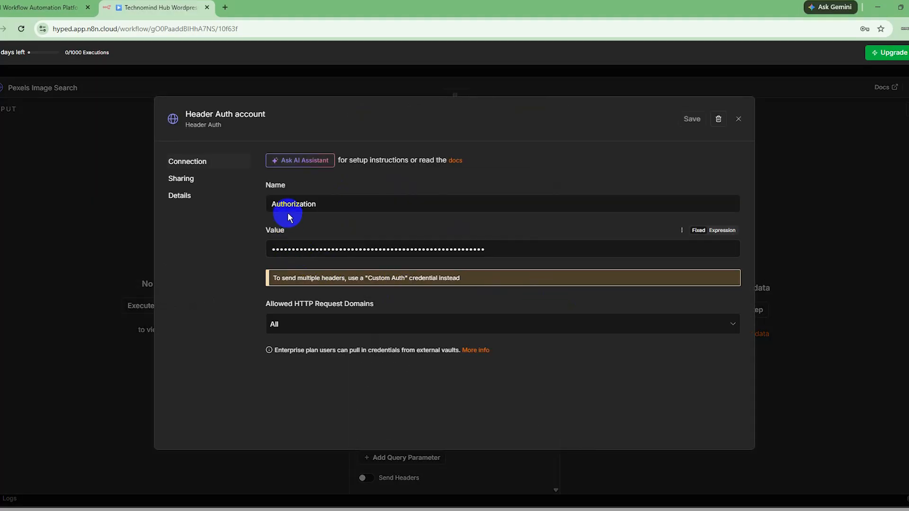
{"action": "left_click", "coordinate": [290, 204]}
{"action": "left_click", "coordinate": [419, 179]}
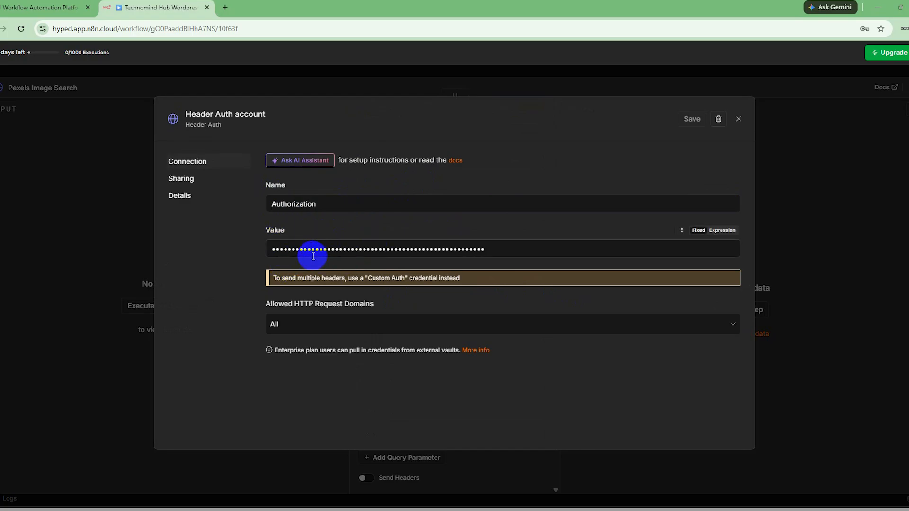
{"action": "left_click", "coordinate": [738, 119]}
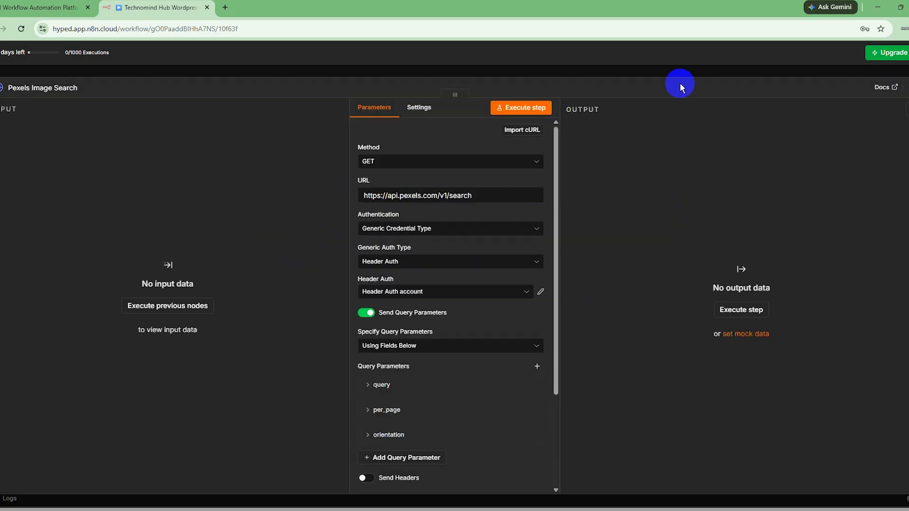
{"action": "left_click", "coordinate": [906, 69]}
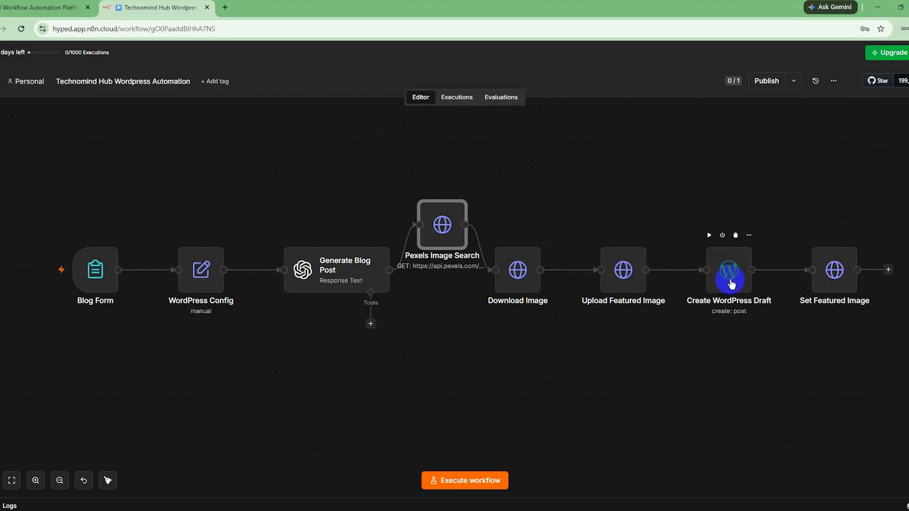
- Check the post status options in the Create WordPress Draft node, keep Draft selected, and close the node
{"action": "double_click", "coordinate": [732, 283]}
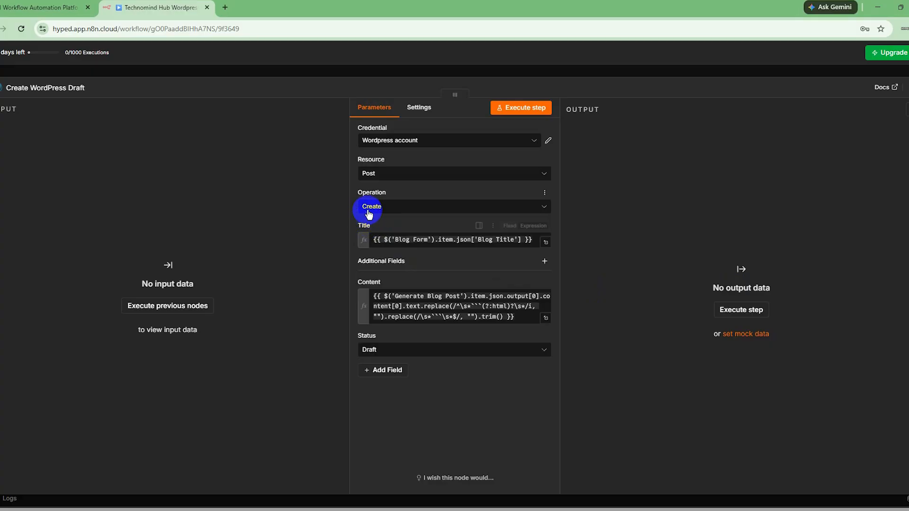
{"action": "left_click", "coordinate": [441, 345]}
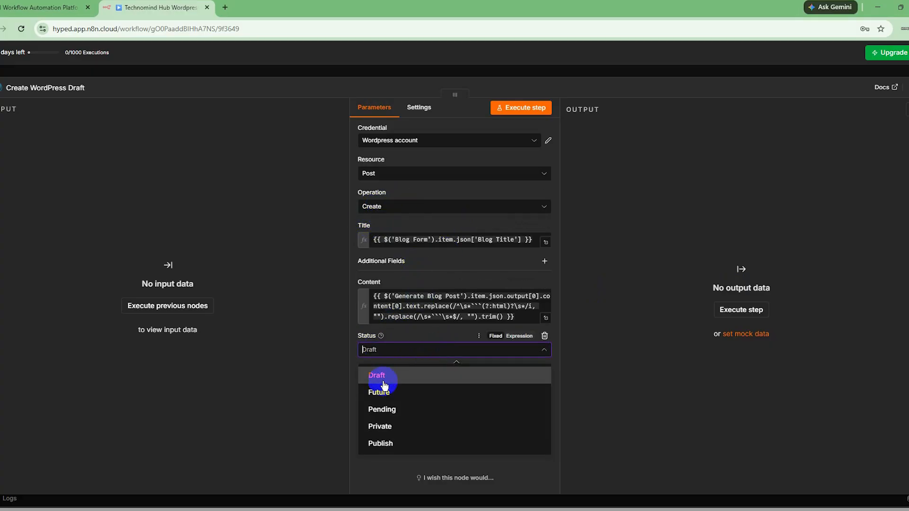
{"action": "left_click", "coordinate": [376, 378]}
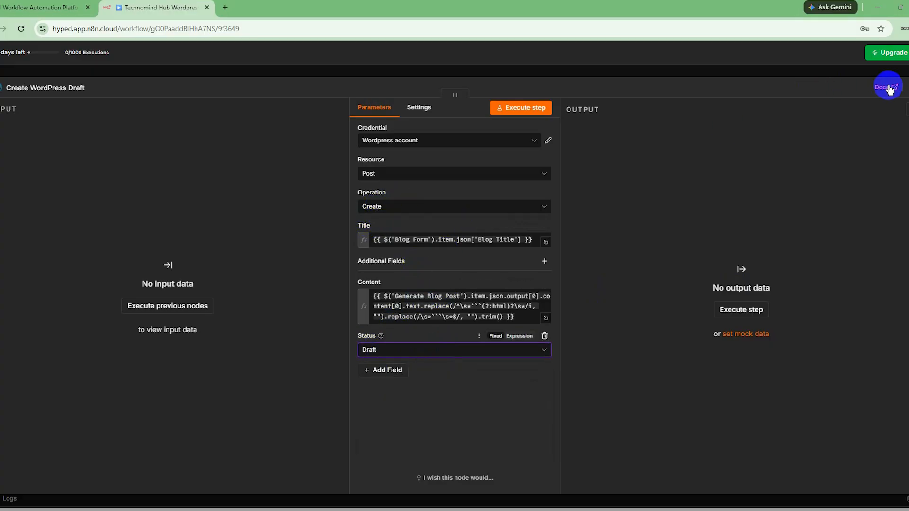
{"action": "left_click", "coordinate": [906, 89]}
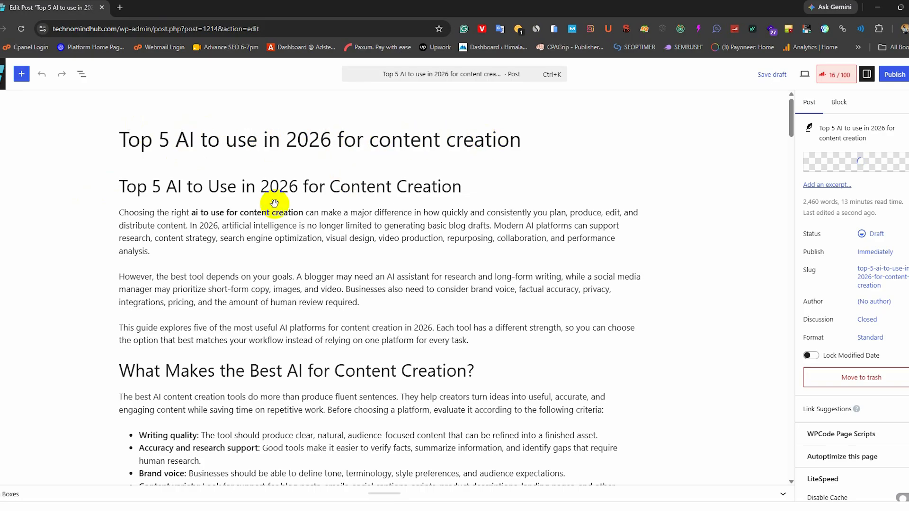
- Read through the generated WordPress draft from its introduction to the Frequently Asked Questions at the end
{"action": "scroll", "coordinate": [275, 202], "scroll_direction": "down", "scroll_amount": 4}
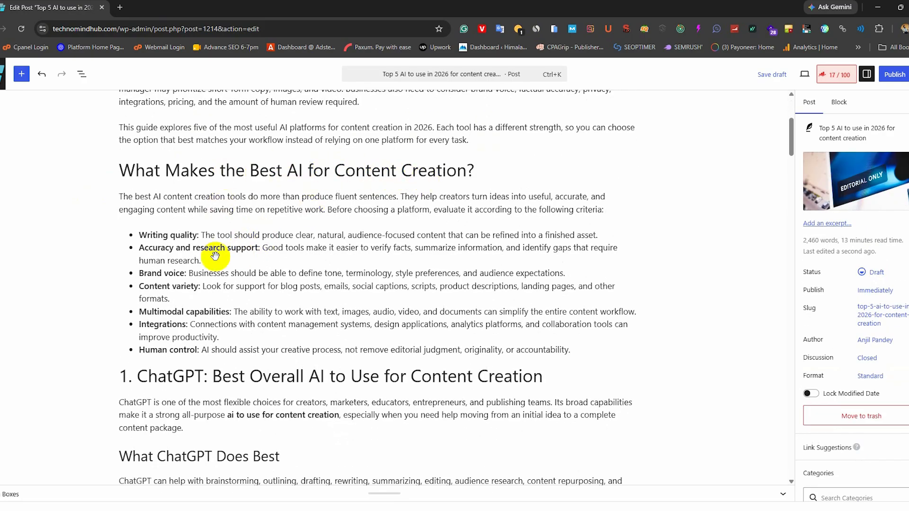
{"action": "scroll", "coordinate": [216, 256], "scroll_direction": "down", "scroll_amount": 2}
{"action": "scroll", "coordinate": [204, 259], "scroll_direction": "down", "scroll_amount": 12}
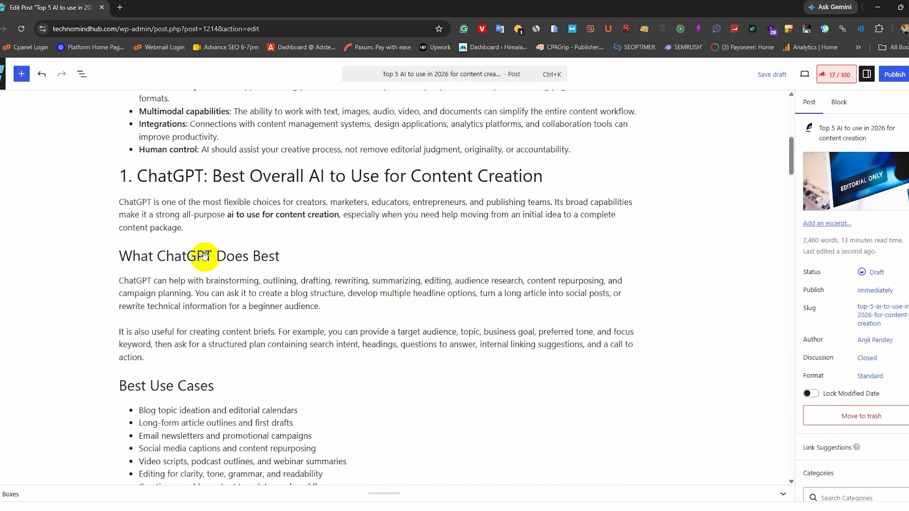
{"action": "scroll", "coordinate": [165, 334], "scroll_direction": "down", "scroll_amount": 14}
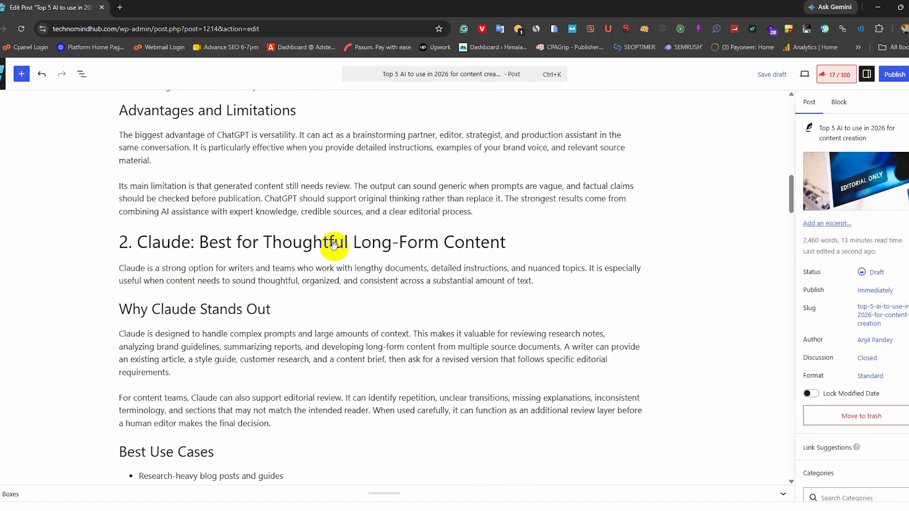
{"action": "scroll", "coordinate": [221, 290], "scroll_direction": "down", "scroll_amount": 8}
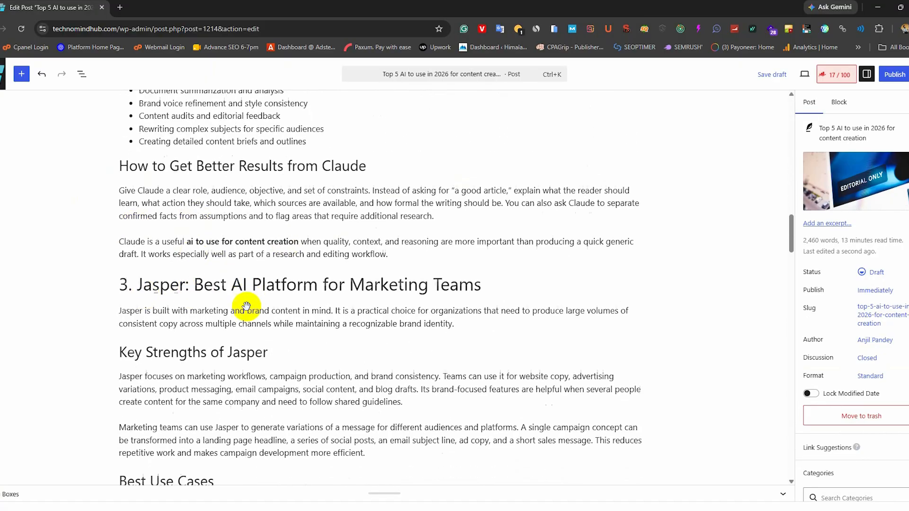
{"action": "scroll", "coordinate": [178, 341], "scroll_direction": "down", "scroll_amount": 13}
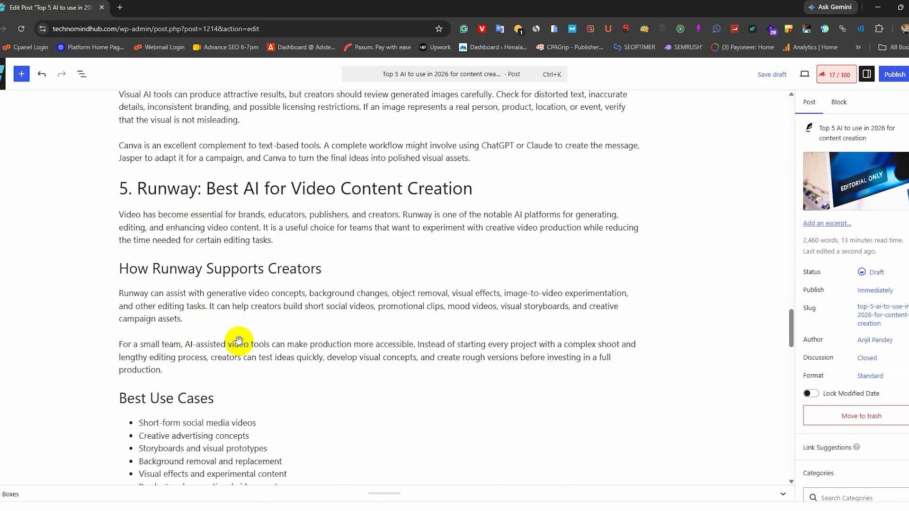
{"action": "scroll", "coordinate": [240, 341], "scroll_direction": "down", "scroll_amount": 11}
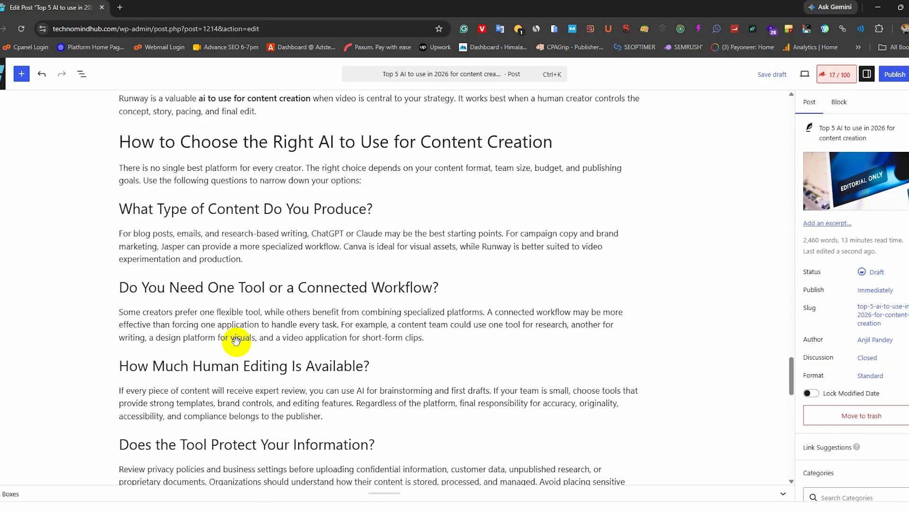
{"action": "scroll", "coordinate": [235, 340], "scroll_direction": "down", "scroll_amount": 9}
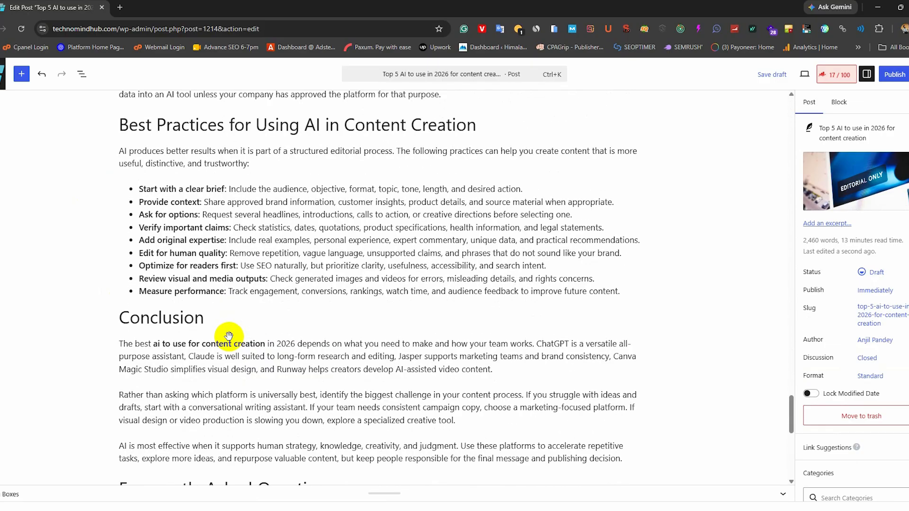
{"action": "scroll", "coordinate": [229, 336], "scroll_direction": "down", "scroll_amount": 6}
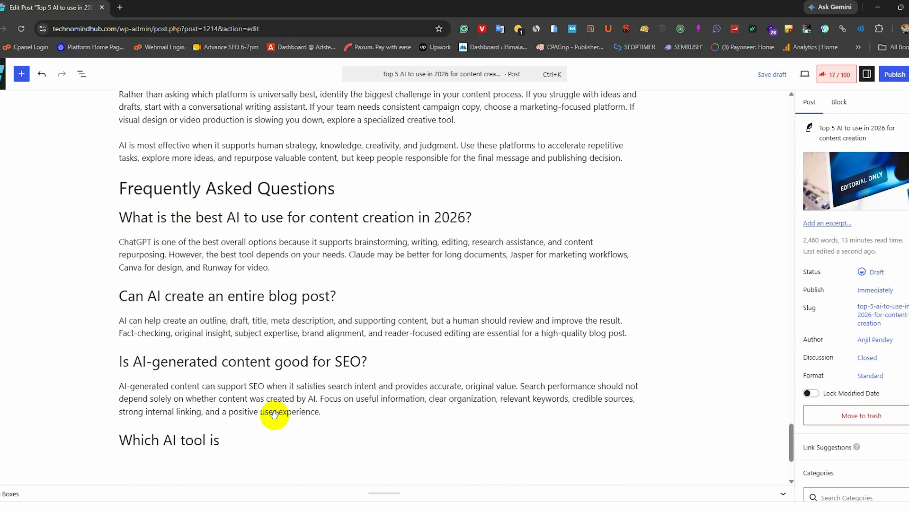
- Convert the post's classic content to blocks and delete the incomplete final heading "Which AI tool is"
{"action": "left_click", "coordinate": [232, 443]}
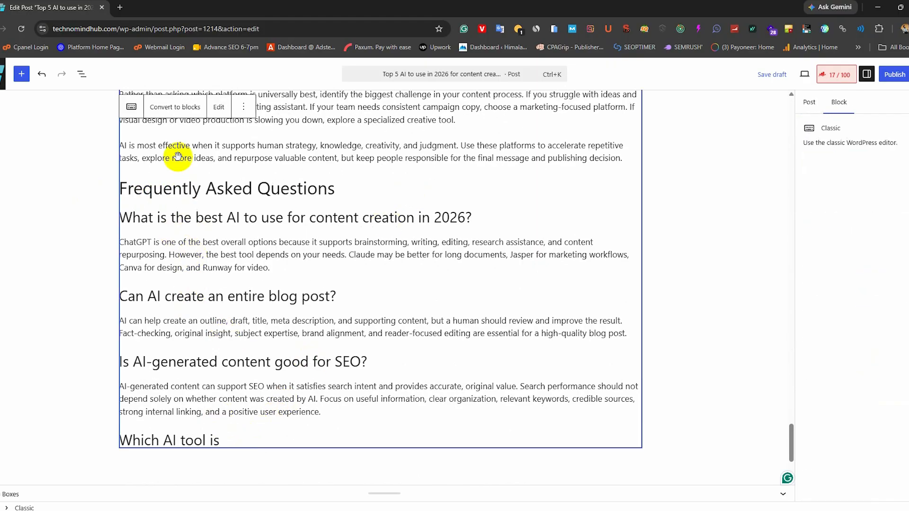
{"action": "left_click", "coordinate": [172, 107]}
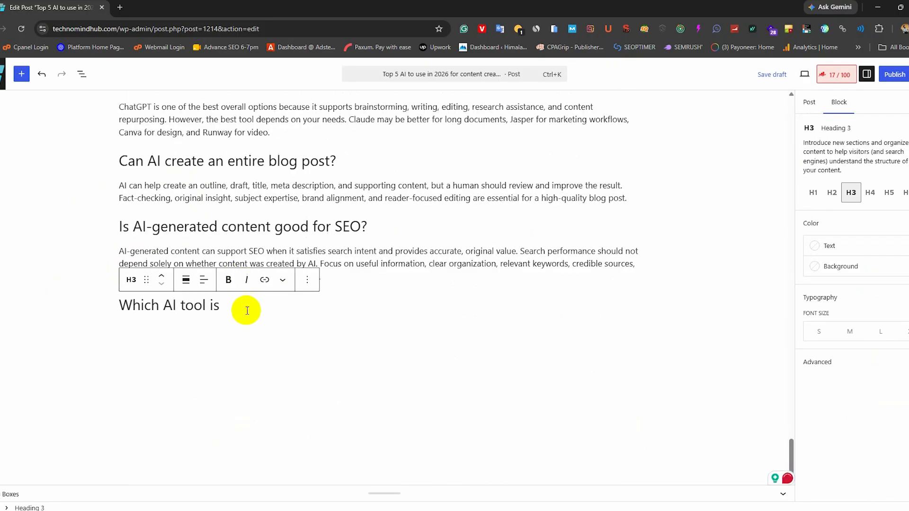
{"action": "left_click_drag", "start_coordinate": [246, 310], "coordinate": [127, 297]}
{"action": "key", "text": "BackSpace"}
{"action": "key", "text": "BackSpace"}
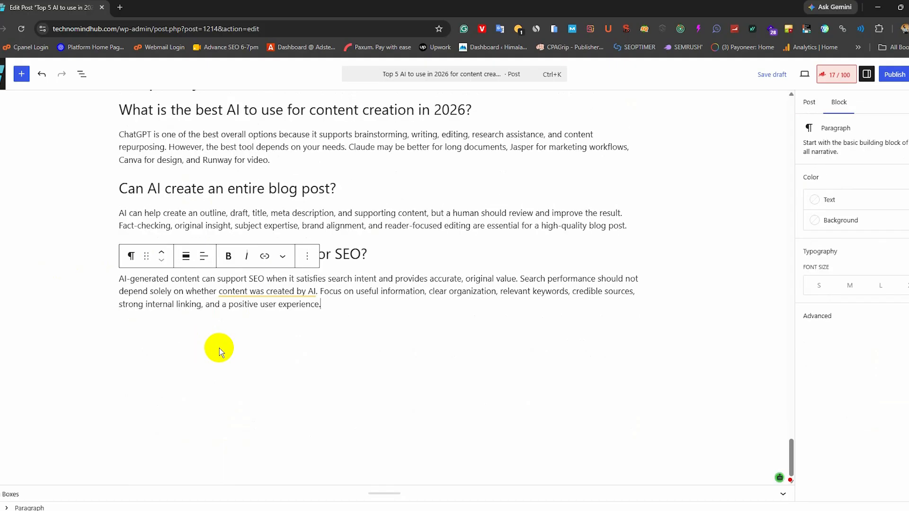
- Correct "ai" to "AI" in the bold keyword phrase of the first Conclusion paragraph using the writing suggestion
{"action": "scroll", "coordinate": [248, 316], "scroll_direction": "up", "scroll_amount": 3}
{"action": "scroll", "coordinate": [237, 308], "scroll_direction": "up", "scroll_amount": 3}
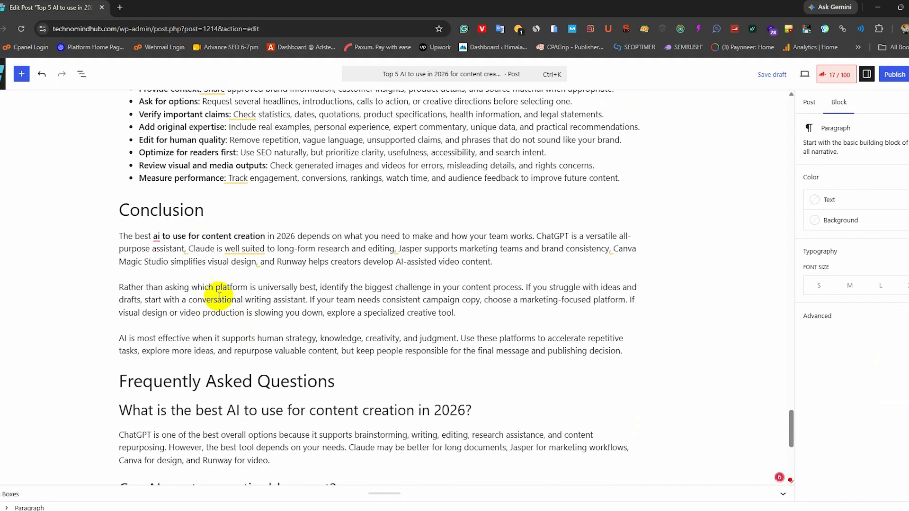
{"action": "mouse_move", "coordinate": [160, 237]}
{"action": "left_click", "coordinate": [168, 265]}
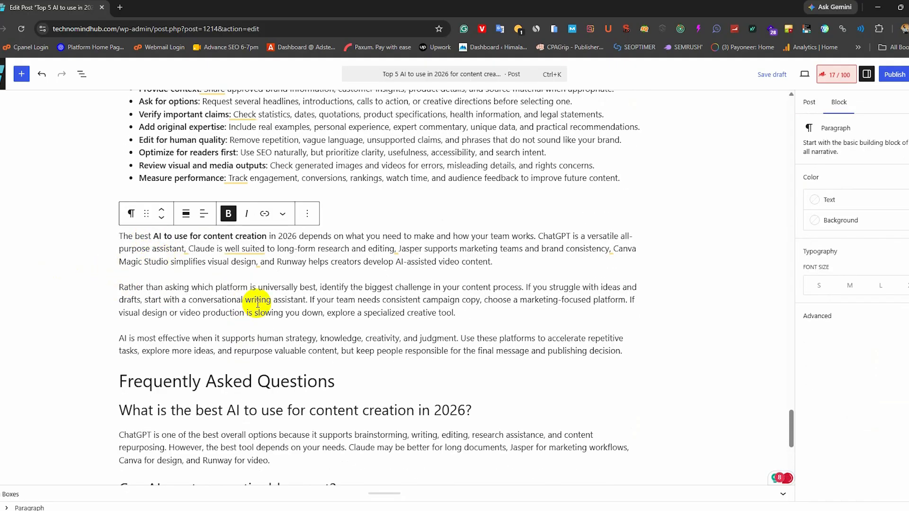
- Apply the writing suggestion for "ai" in the bold keyword phrase of the paragraph under "How to Get Better Results from Claude"
{"action": "scroll", "coordinate": [258, 303], "scroll_direction": "up", "scroll_amount": 6}
{"action": "scroll", "coordinate": [257, 303], "scroll_direction": "up", "scroll_amount": 20}
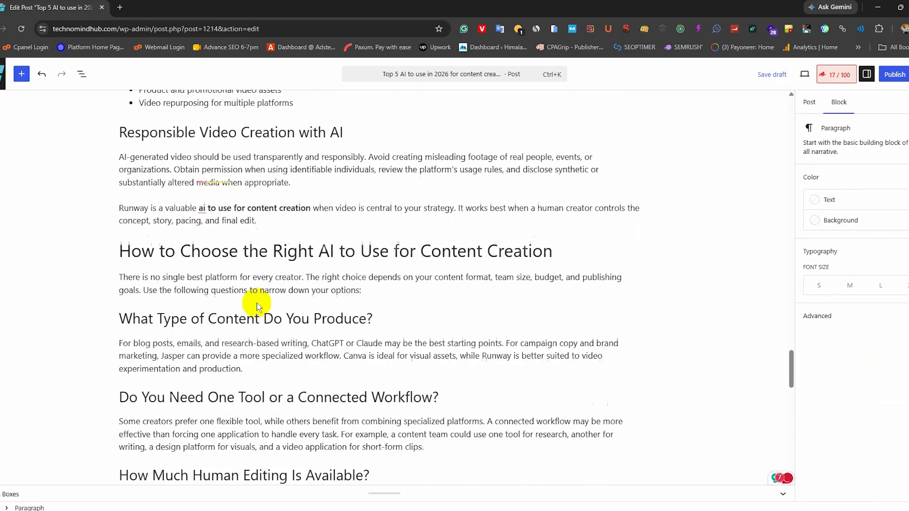
{"action": "scroll", "coordinate": [258, 303], "scroll_direction": "up", "scroll_amount": 15}
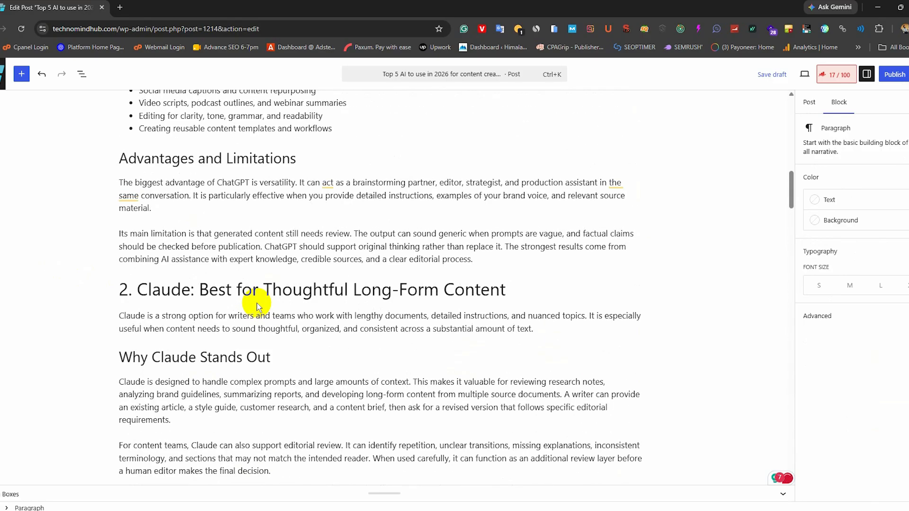
{"action": "scroll", "coordinate": [239, 300], "scroll_direction": "down", "scroll_amount": 14}
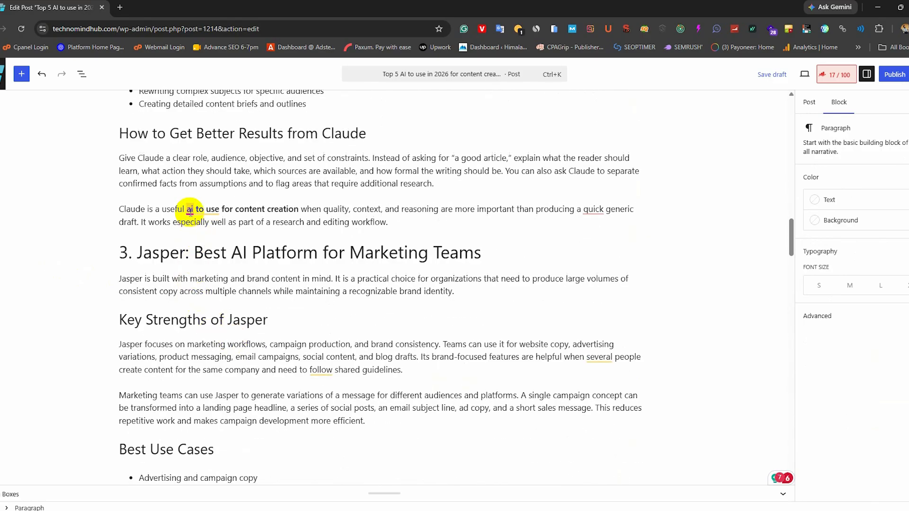
{"action": "mouse_move", "coordinate": [189, 211]}
{"action": "left_click", "coordinate": [227, 227]}
{"action": "scroll", "coordinate": [357, 247], "scroll_direction": "up", "scroll_amount": 12}
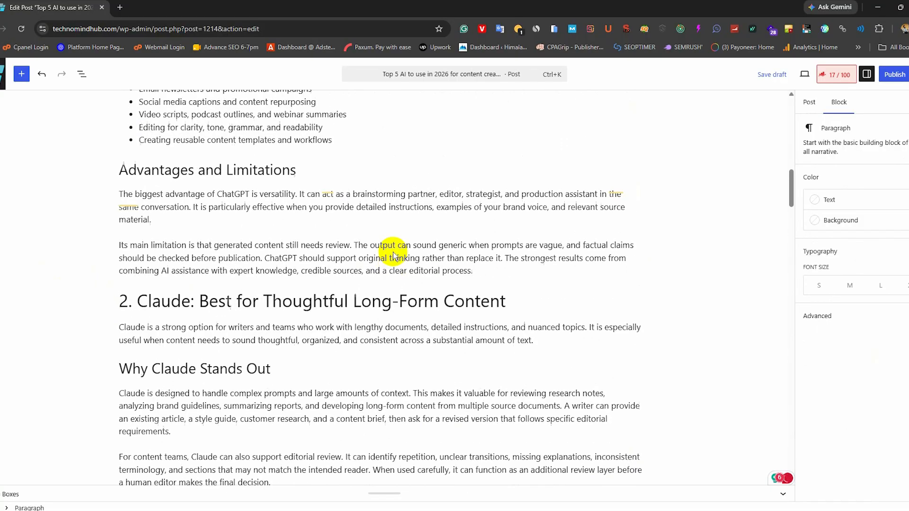
- Apply the writing suggestion for "ai" in the bold keyword phrase of the paragraph under "1. ChatGPT: Best Overall AI to Use for Content Creation"
{"action": "scroll", "coordinate": [393, 253], "scroll_direction": "up", "scroll_amount": 10}
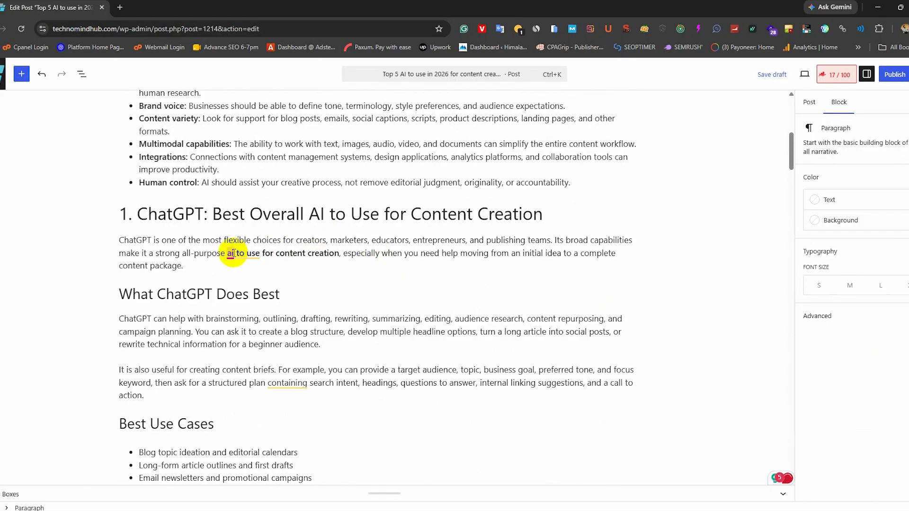
{"action": "mouse_move", "coordinate": [232, 254]}
{"action": "left_click", "coordinate": [235, 282]}
{"action": "scroll", "coordinate": [552, 305], "scroll_direction": "up", "scroll_amount": 2}
- Review the post's Rank Math SEO checks and the title, permalink and description in its search snippet
{"action": "left_click", "coordinate": [837, 74]}
{"action": "scroll", "coordinate": [696, 320], "scroll_direction": "up", "scroll_amount": 5}
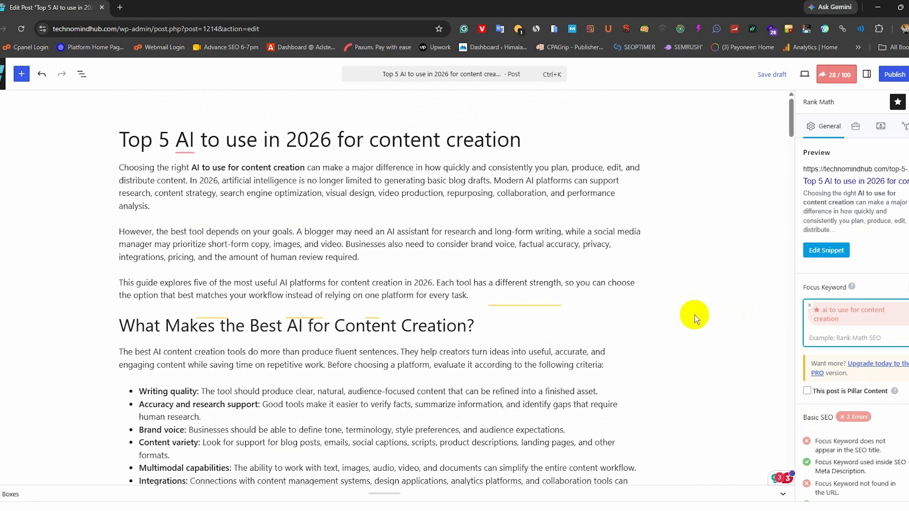
{"action": "scroll", "coordinate": [827, 322], "scroll_direction": "down", "scroll_amount": 3}
{"action": "scroll", "coordinate": [826, 284], "scroll_direction": "up", "scroll_amount": 3}
{"action": "left_click", "coordinate": [826, 250]}
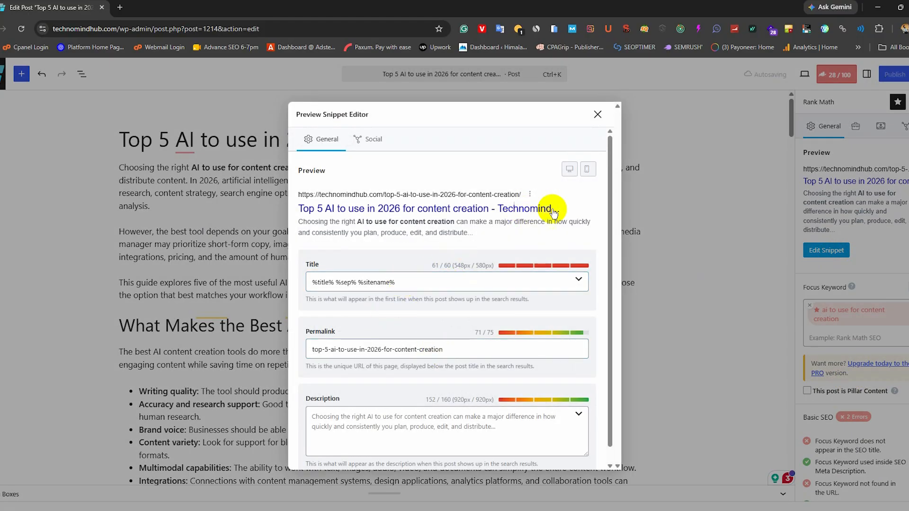
{"action": "scroll", "coordinate": [456, 351], "scroll_direction": "down", "scroll_amount": 1}
{"action": "left_click", "coordinate": [597, 114]}
- Use the first sentence of the introduction as the meta description in the post's search snippet
{"action": "left_click_drag", "start_coordinate": [119, 167], "coordinate": [188, 182]}
{"action": "key", "text": "ctrl+c"}
{"action": "left_click", "coordinate": [826, 251]}
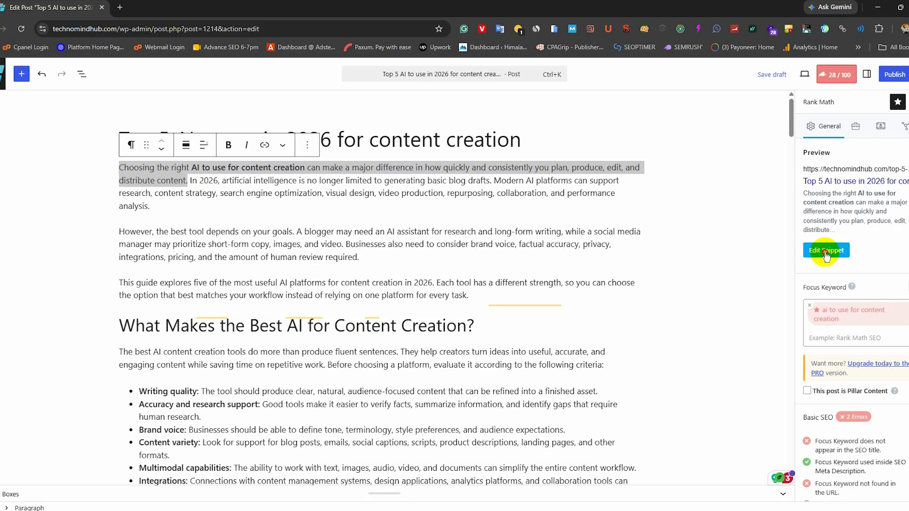
{"action": "left_click", "coordinate": [365, 427]}
{"action": "key", "text": "ctrl+v"}
{"action": "left_click", "coordinate": [601, 117]}
- Check the alt text of featured-image-8 and confirm that image as the post's featured image
{"action": "left_click", "coordinate": [867, 75]}
{"action": "left_click", "coordinate": [808, 103]}
{"action": "left_click", "coordinate": [862, 164]}
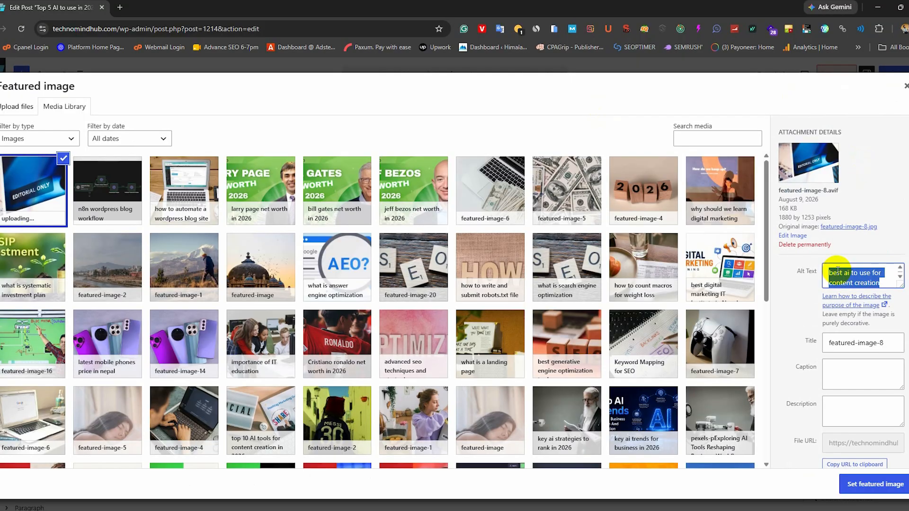
{"action": "left_click", "coordinate": [859, 485]}
- Select "ChatGPT" in the first numbered heading and get the chatgpt.com address from a new browser tab
{"action": "left_click", "coordinate": [838, 73]}
{"action": "scroll", "coordinate": [852, 284], "scroll_direction": "down", "scroll_amount": 3}
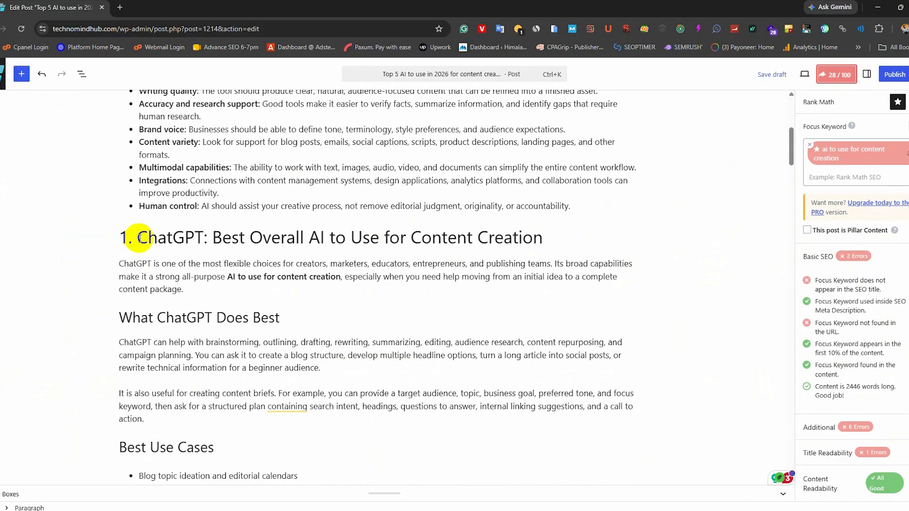
{"action": "left_click_drag", "start_coordinate": [138, 238], "coordinate": [205, 242]}
{"action": "left_click", "coordinate": [121, 9]}
{"action": "type", "text": "chatgpt.com"}
{"action": "left_click_drag", "start_coordinate": [98, 29], "coordinate": [57, 19]}
{"action": "left_click", "coordinate": [52, 8]}
- Link "ChatGPT" in the first numbered heading to chatgpt.com and apply its link options
{"action": "left_click", "coordinate": [264, 211]}
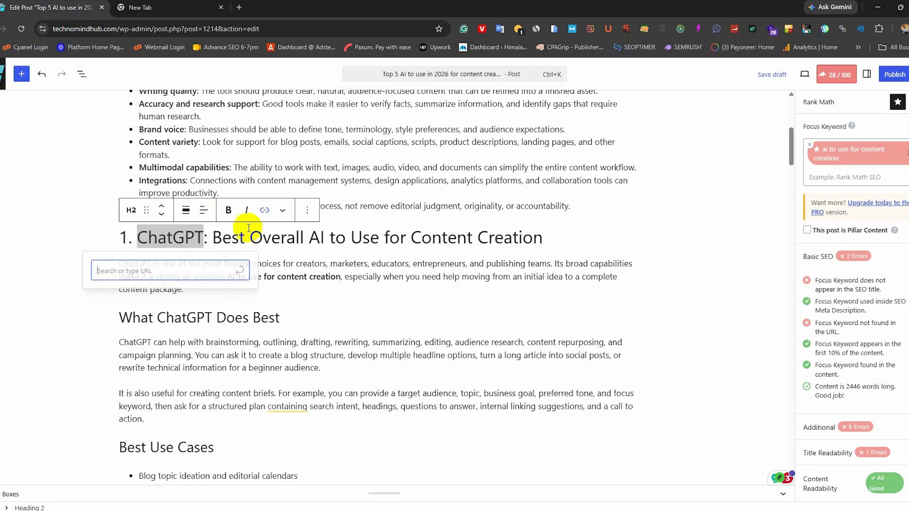
{"action": "key", "text": "ctrl+v"}
{"action": "left_click", "coordinate": [237, 271]}
{"action": "left_click", "coordinate": [116, 368]}
{"action": "left_click", "coordinate": [235, 420]}
- Search Google for "claude" to get the address for the second numbered heading
{"action": "scroll", "coordinate": [67, 325], "scroll_direction": "down", "scroll_amount": 10}
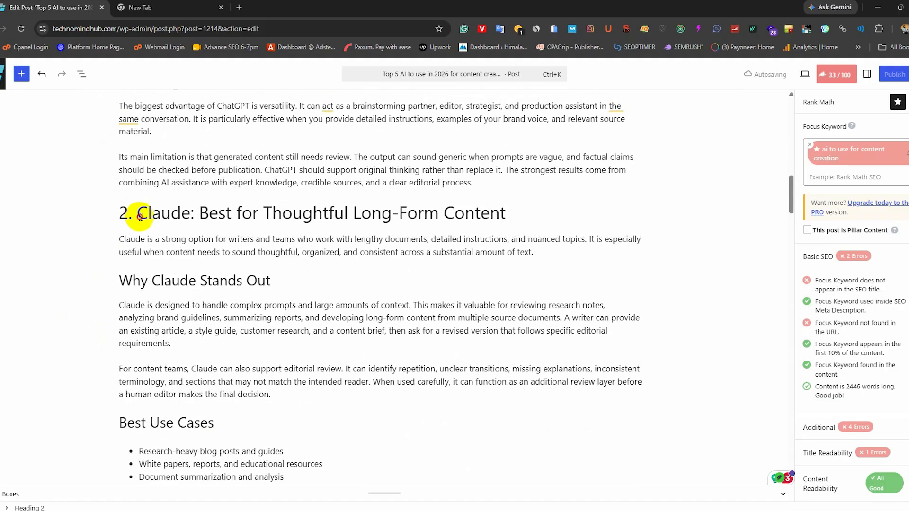
{"action": "left_click", "coordinate": [139, 7]}
{"action": "type", "text": "claude"}
{"action": "key", "text": "Return"}
{"action": "left_click", "coordinate": [52, 8]}
- Link "Claude" in the second numbered heading to the Claude website
{"action": "left_click_drag", "start_coordinate": [137, 212], "coordinate": [190, 212]}
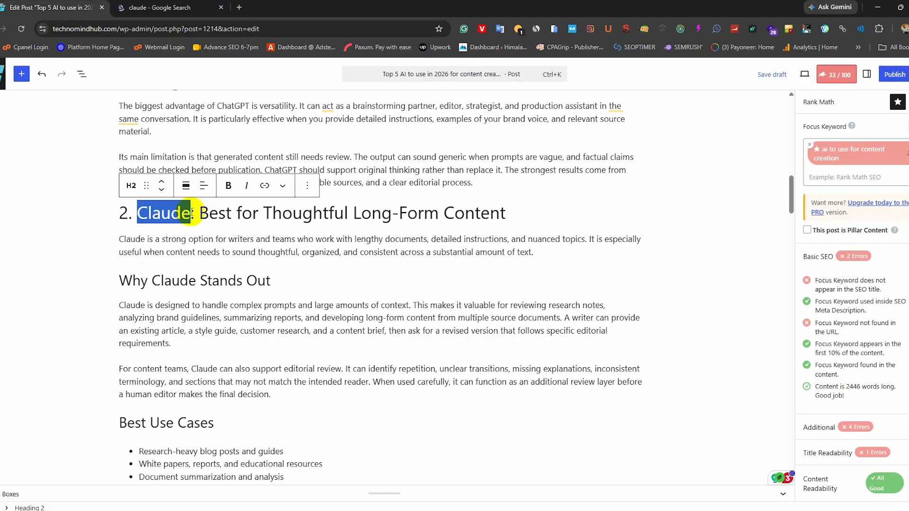
{"action": "left_click", "coordinate": [265, 185]}
{"action": "key", "text": "ctrl+v"}
{"action": "left_click", "coordinate": [166, 8]}
{"action": "left_click", "coordinate": [52, 8]}
- Search Google for "jasper" to get the address for the third numbered heading
{"action": "scroll", "coordinate": [276, 361], "scroll_direction": "down", "scroll_amount": 10}
{"action": "left_click", "coordinate": [166, 7]}
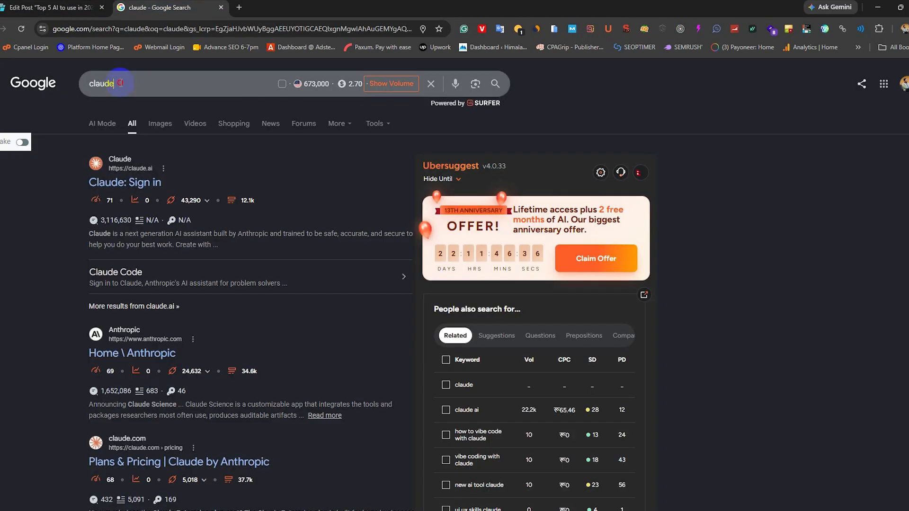
{"action": "double_click", "coordinate": [121, 82]}
{"action": "type", "text": "jasper"}
{"action": "key", "text": "Return"}
{"action": "left_click", "coordinate": [52, 8]}
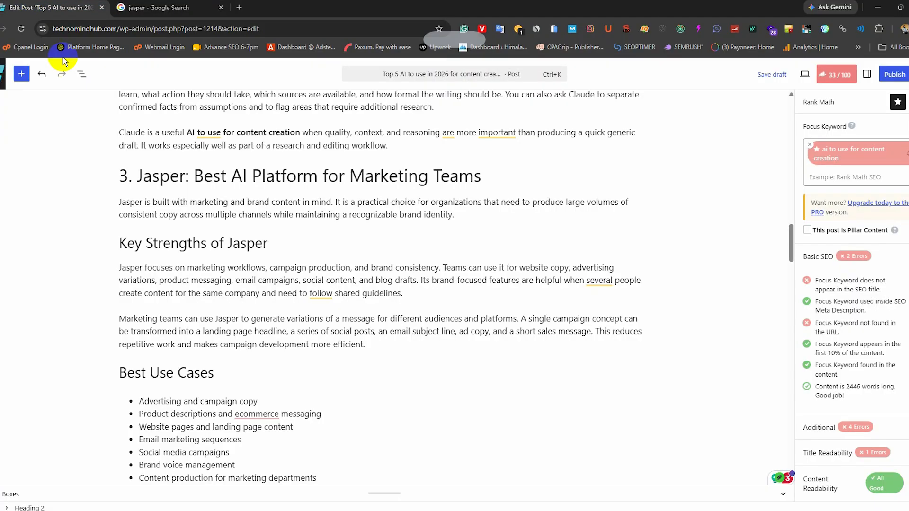
- Link "Jasper" in the third numbered heading to jasper.ai and apply its link options
{"action": "left_click_drag", "start_coordinate": [138, 176], "coordinate": [185, 176]}
{"action": "left_click", "coordinate": [264, 150]}
{"action": "key", "text": "ctrl+v"}
{"action": "key", "text": "Return"}
{"action": "left_click", "coordinate": [200, 207]}
{"action": "left_click", "coordinate": [93, 303]}
{"action": "left_click", "coordinate": [227, 358]}
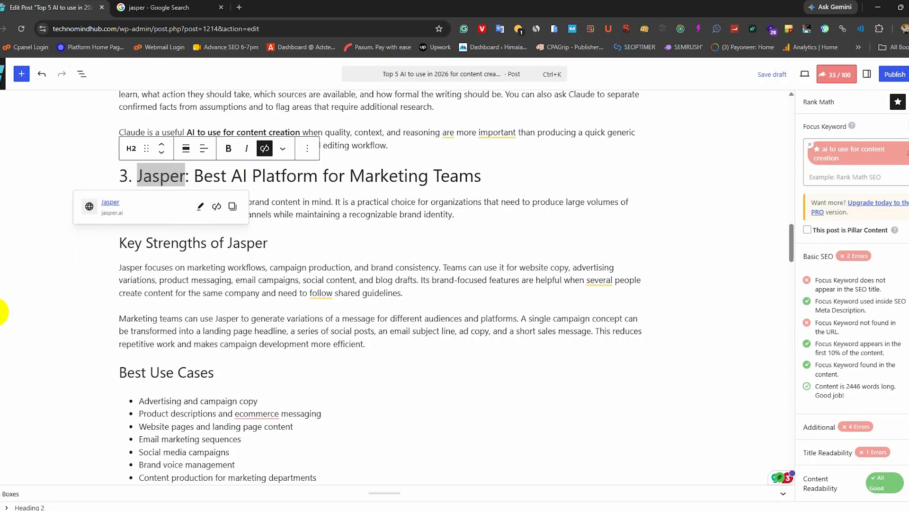
- Edit the existing link on "Claude" in the second numbered heading and apply its link options
{"action": "scroll", "coordinate": [3, 310], "scroll_direction": "up", "scroll_amount": 10}
{"action": "left_click", "coordinate": [164, 213]}
{"action": "left_click", "coordinate": [202, 244]}
{"action": "left_click", "coordinate": [96, 341]}
{"action": "left_click", "coordinate": [227, 394]}
- Select "Canva Magic Studio" in the fourth heading, search Google for "canva magic studio" and copy the address of the "Introducing Magic Studio" result
{"action": "scroll", "coordinate": [102, 284], "scroll_direction": "down", "scroll_amount": 15}
{"action": "left_click_drag", "start_coordinate": [137, 225], "coordinate": [291, 225]}
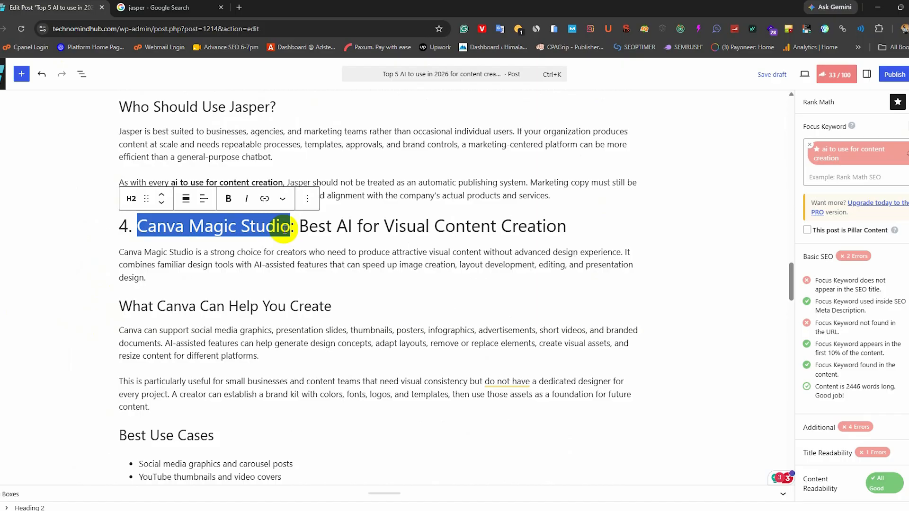
{"action": "left_click", "coordinate": [166, 8]}
{"action": "double_click", "coordinate": [121, 83]}
{"action": "type", "text": "canva magic studio"}
{"action": "key", "text": "Return"}
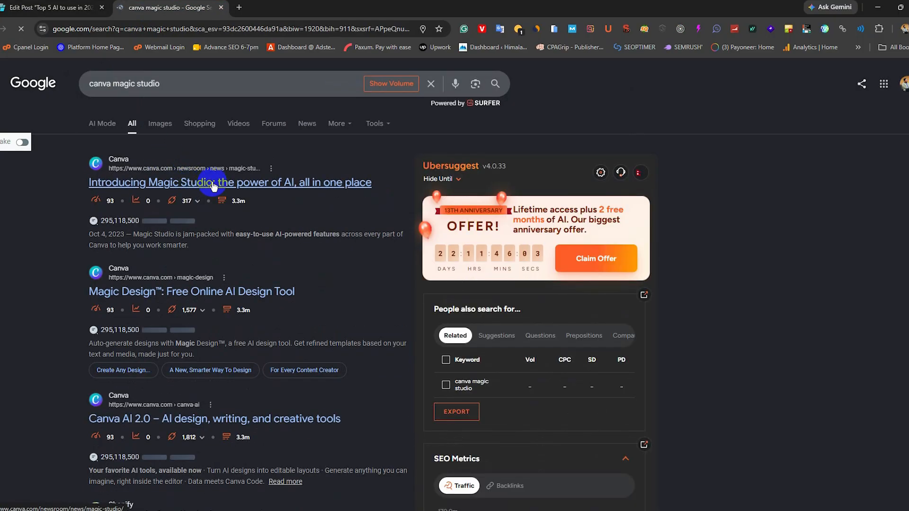
{"action": "right_click", "coordinate": [177, 294]}
{"action": "left_click", "coordinate": [205, 396]}
{"action": "right_click", "coordinate": [198, 183]}
{"action": "left_click", "coordinate": [228, 287]}
- Link "Canva Magic Studio" in the fourth numbered heading to Canva's newsroom/news/magic-studio page and apply its link options
{"action": "left_click", "coordinate": [52, 8]}
{"action": "left_click", "coordinate": [265, 199]}
{"action": "key", "text": "ctrl+v"}
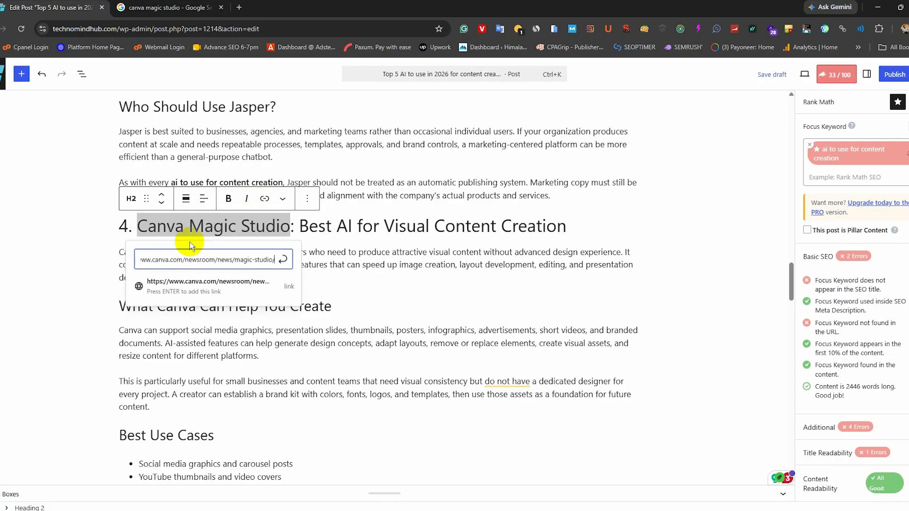
{"action": "key", "text": "Return"}
{"action": "left_click", "coordinate": [253, 257]}
{"action": "left_click", "coordinate": [273, 405]}
- Select "Runway" in the fifth numbered heading, search Google for "runway" and copy the address of the Runway result
{"action": "scroll", "coordinate": [61, 286], "scroll_direction": "down", "scroll_amount": 8}
{"action": "left_click_drag", "start_coordinate": [137, 291], "coordinate": [194, 294]}
{"action": "left_click", "coordinate": [166, 7]}
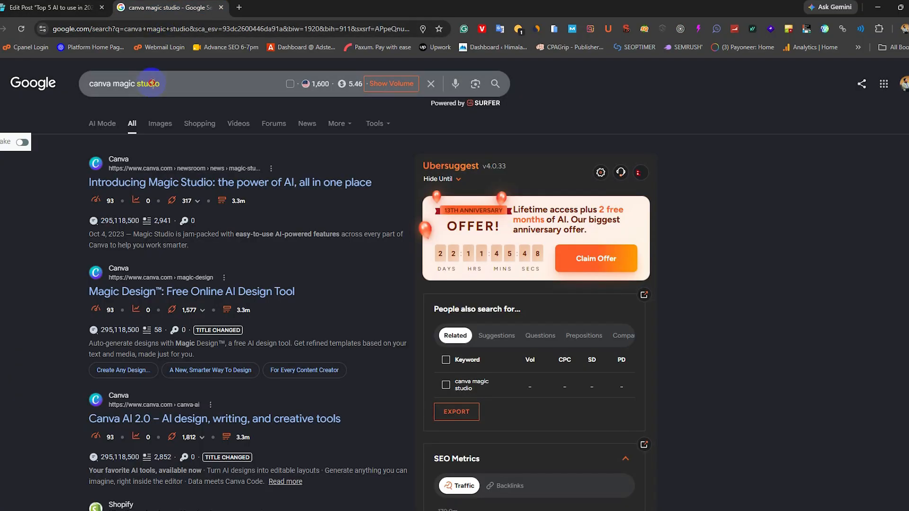
{"action": "triple_click", "coordinate": [150, 83]}
{"action": "type", "text": "runway"}
{"action": "key", "text": "Return"}
{"action": "right_click", "coordinate": [137, 208]}
{"action": "left_click", "coordinate": [165, 310]}
- Link "Runway" in the fifth numbered heading to the copied address and apply its link options
{"action": "left_click", "coordinate": [52, 7]}
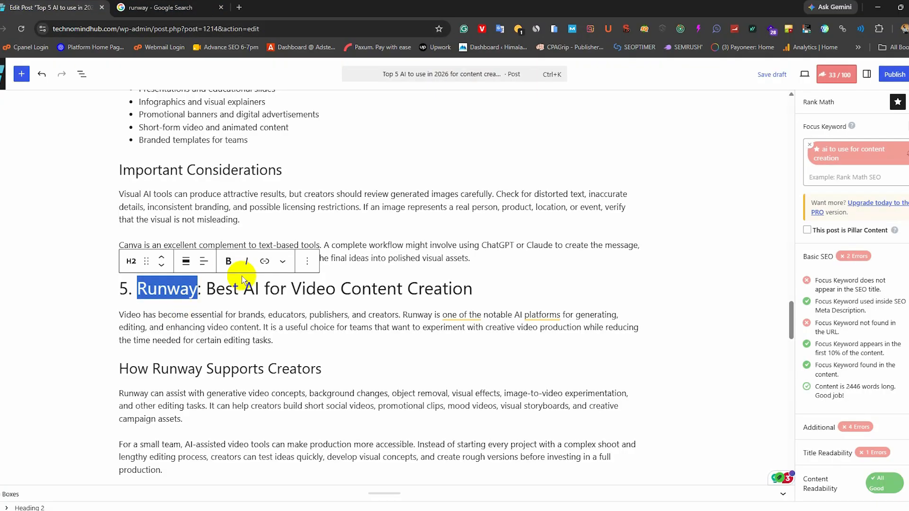
{"action": "left_click", "coordinate": [265, 262]}
{"action": "key", "text": "ctrl+v"}
{"action": "key", "text": "Return"}
{"action": "left_click", "coordinate": [205, 319]}
{"action": "left_click", "coordinate": [115, 419]}
{"action": "left_click", "coordinate": [228, 470]}
- Change the post's Rank Math focus keyword to "best ai to use for content creation"
{"action": "scroll", "coordinate": [670, 297], "scroll_direction": "down", "scroll_amount": 4}
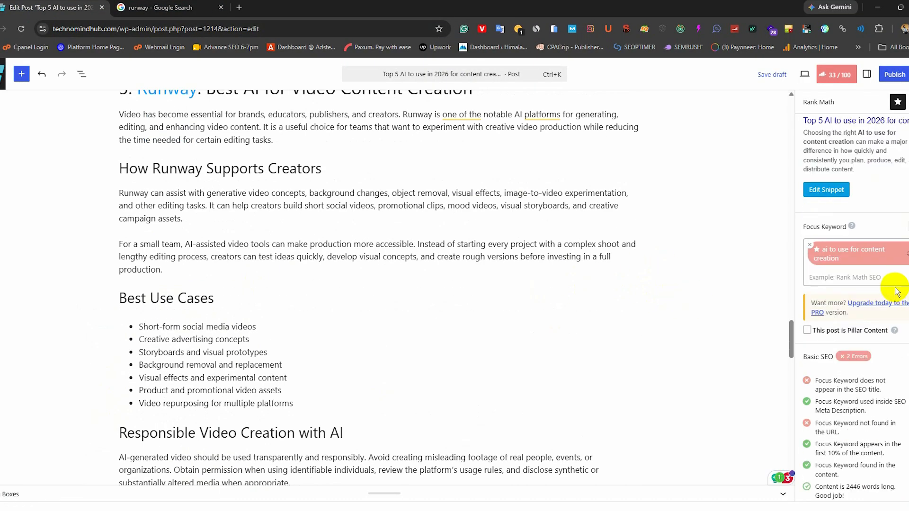
{"action": "double_click", "coordinate": [825, 252]}
{"action": "type", "text": "best"}
{"action": "key", "text": "Return"}
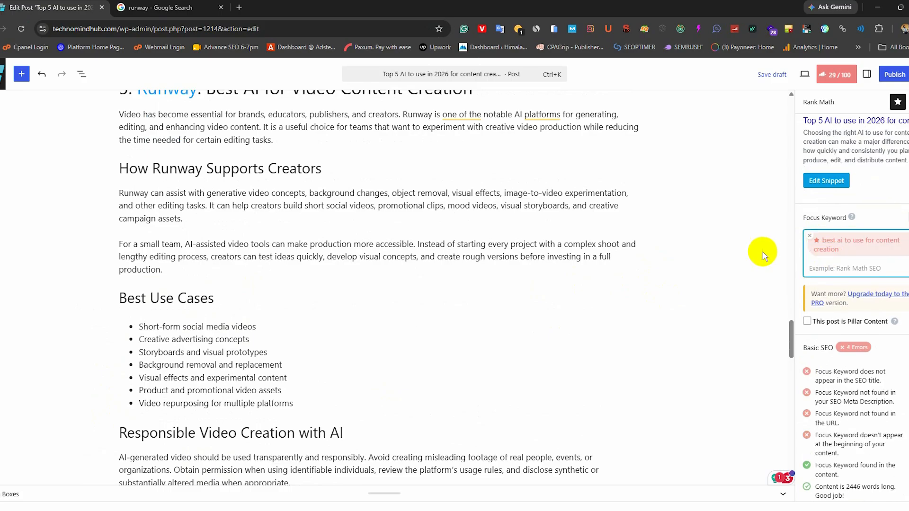
- Check the search snippet against the new focus keyword and look over the post's headings, links and title
{"action": "scroll", "coordinate": [763, 252], "scroll_direction": "down", "scroll_amount": 4}
{"action": "scroll", "coordinate": [844, 308], "scroll_direction": "up", "scroll_amount": 2}
{"action": "left_click", "coordinate": [842, 242]}
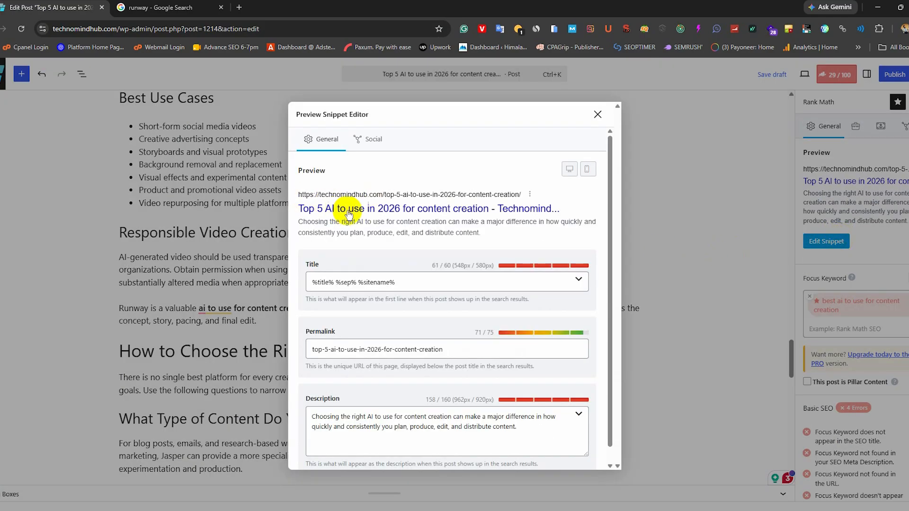
{"action": "left_click", "coordinate": [597, 115]}
{"action": "scroll", "coordinate": [598, 264], "scroll_direction": "down", "scroll_amount": 4}
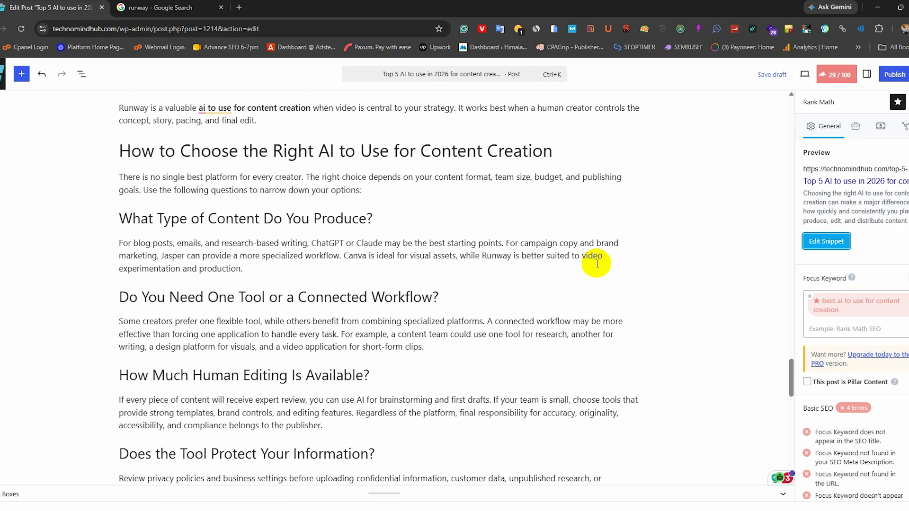
{"action": "scroll", "coordinate": [645, 280], "scroll_direction": "up", "scroll_amount": 20}
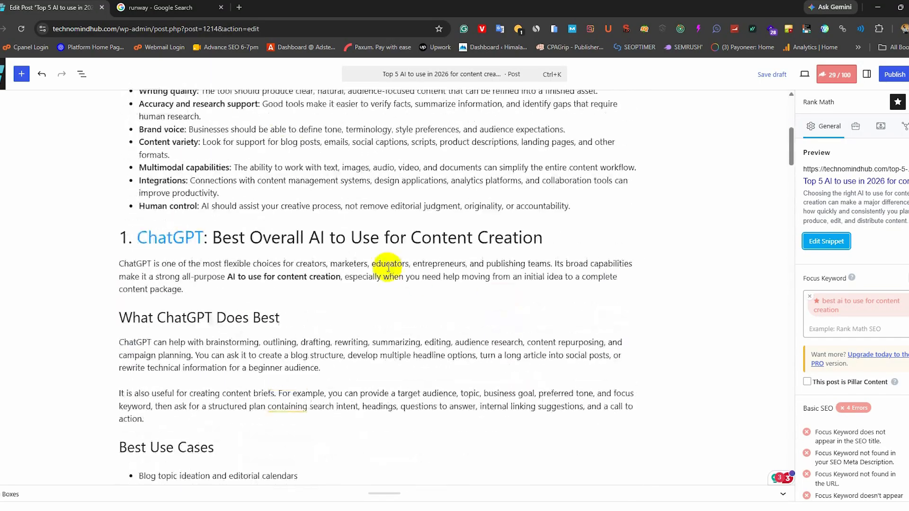
{"action": "left_click_drag", "start_coordinate": [289, 326], "coordinate": [424, 325]}
{"action": "left_click", "coordinate": [603, 333]}
{"action": "left_click_drag", "start_coordinate": [198, 140], "coordinate": [521, 138]}
{"action": "left_click", "coordinate": [711, 288]}
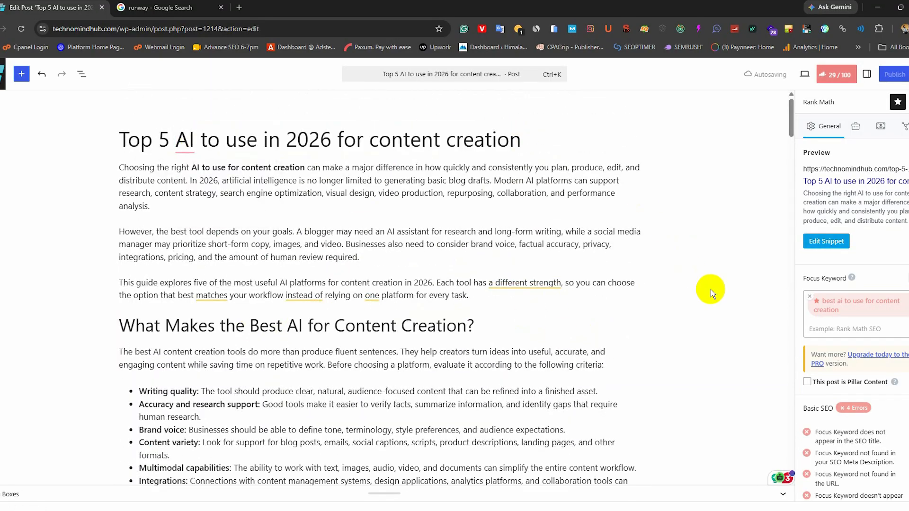
{"action": "scroll", "coordinate": [712, 289], "scroll_direction": "down", "scroll_amount": 20}
{"action": "scroll", "coordinate": [711, 289], "scroll_direction": "up", "scroll_amount": 20}
- Publish the post after checking the category suggestion in the pre-publish settings
{"action": "left_click", "coordinate": [895, 75]}
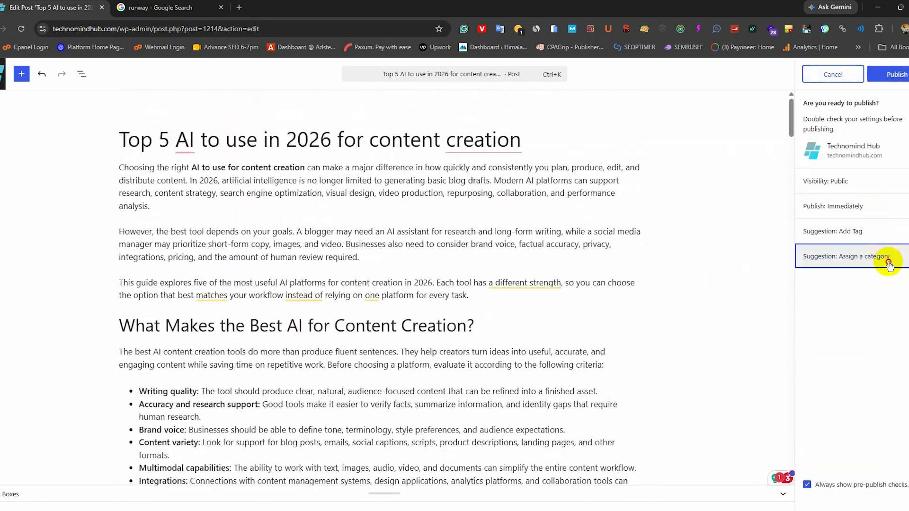
{"action": "left_click", "coordinate": [880, 258]}
{"action": "left_click", "coordinate": [896, 75]}
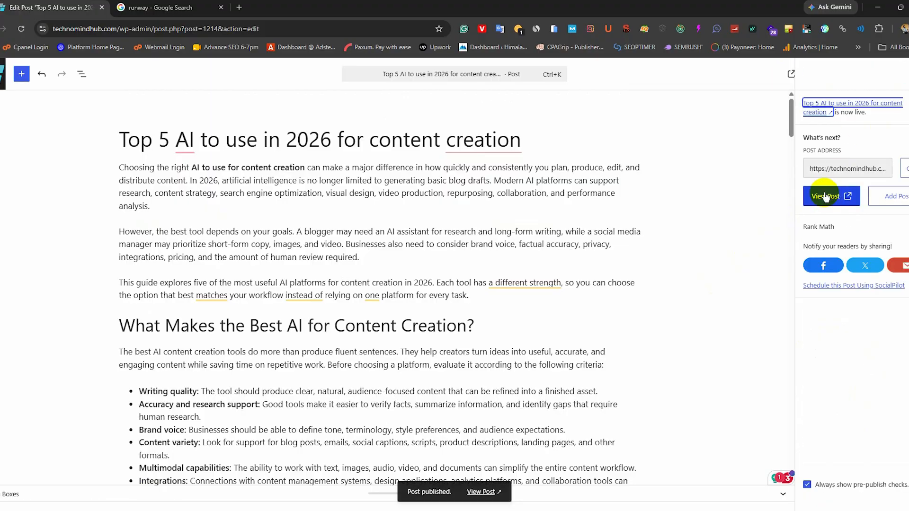
- Copy the published post's address and open it in the other browser window
{"action": "right_click", "coordinate": [828, 195]}
{"action": "left_click", "coordinate": [758, 307]}
{"action": "left_click", "coordinate": [457, 509]}
{"action": "left_click", "coordinate": [225, 7]}
{"action": "key", "text": "ctrl+v"}
{"action": "key", "text": "Return"}
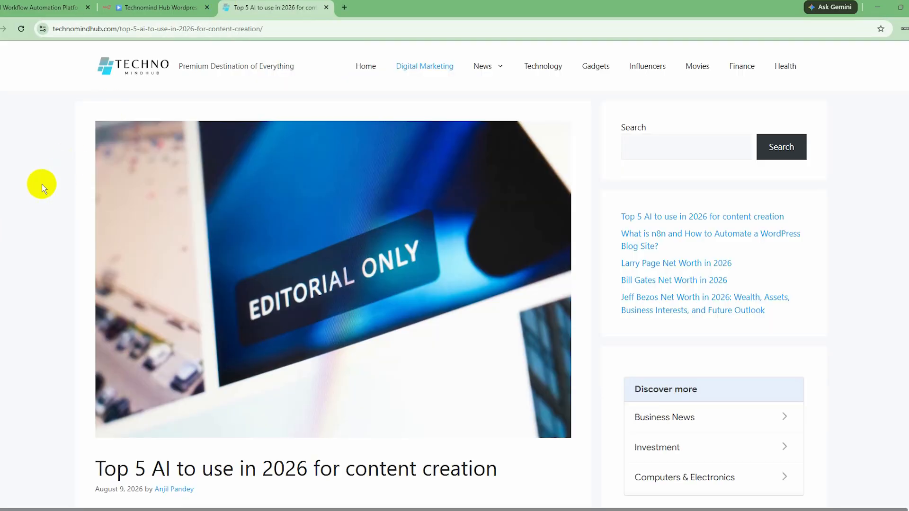
- Read through the published article, including its table of contents and linked headings
{"action": "scroll", "coordinate": [41, 184], "scroll_direction": "down", "scroll_amount": 10}
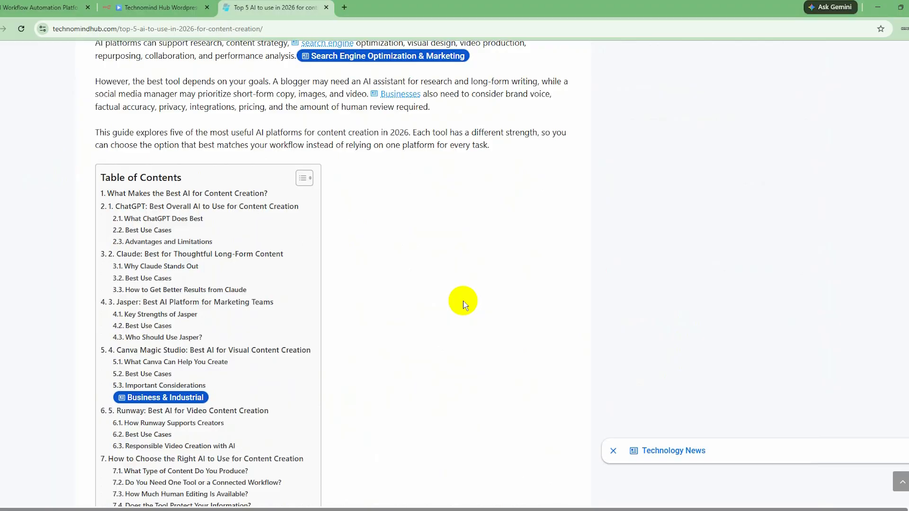
{"action": "scroll", "coordinate": [463, 303], "scroll_direction": "down", "scroll_amount": 20}
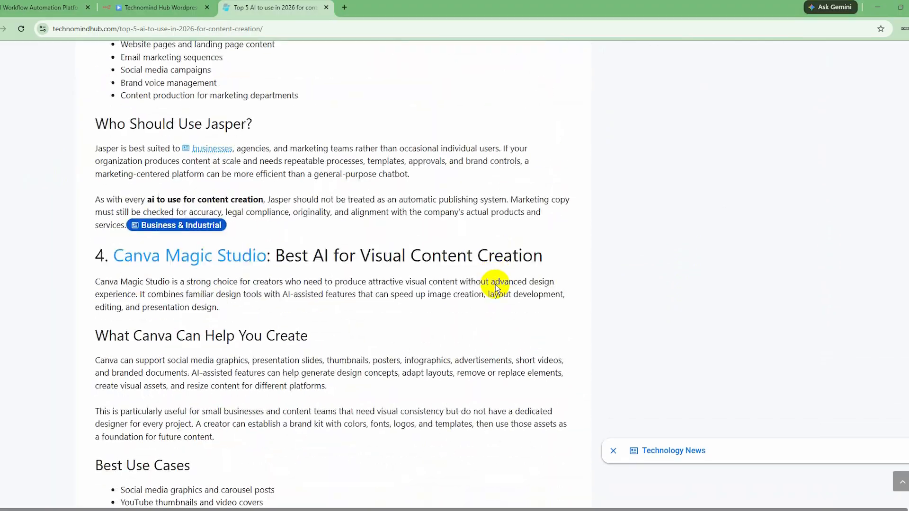
{"action": "scroll", "coordinate": [496, 285], "scroll_direction": "down", "scroll_amount": 15}
{"action": "scroll", "coordinate": [495, 285], "scroll_direction": "up", "scroll_amount": 20}
- Open the website's homepage, dismiss the newsletter invitation and look over the latest posts
{"action": "left_click", "coordinate": [129, 77]}
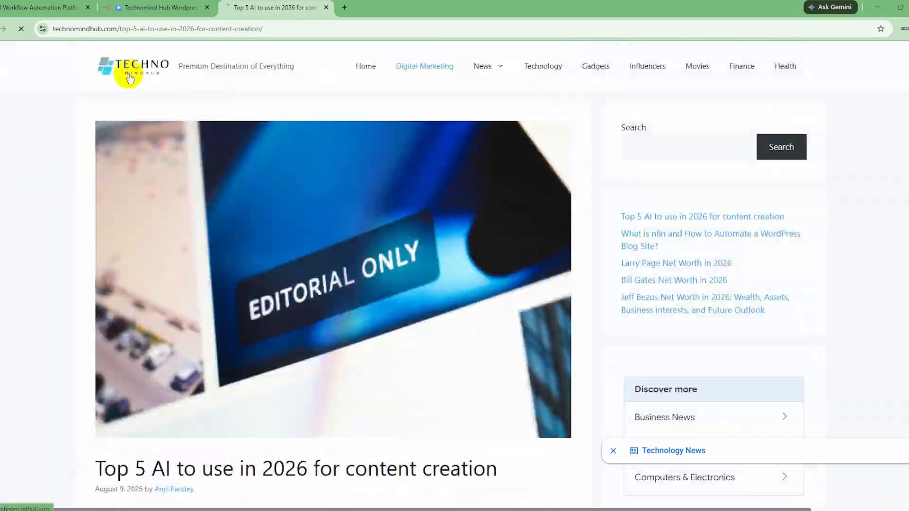
{"action": "scroll", "coordinate": [776, 349], "scroll_direction": "down", "scroll_amount": 5}
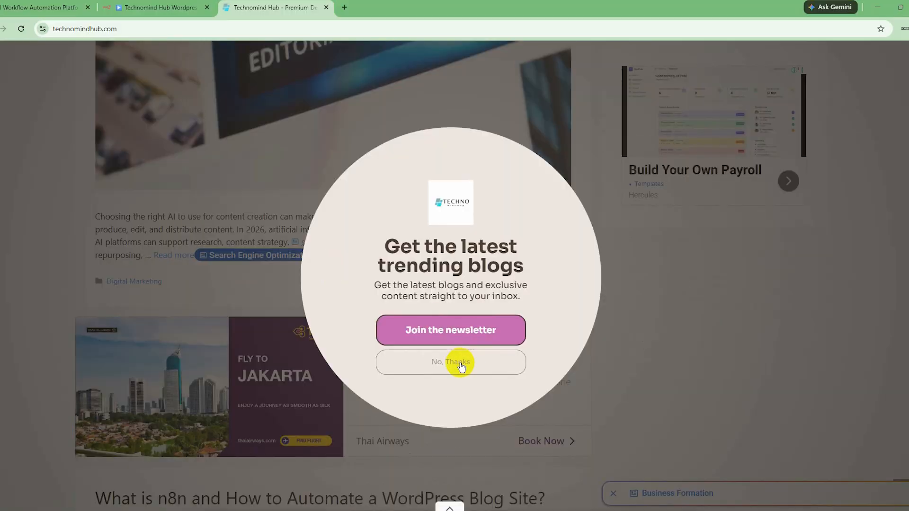
{"action": "left_click", "coordinate": [461, 367]}
{"action": "scroll", "coordinate": [204, 122], "scroll_direction": "down", "scroll_amount": 4}
{"action": "scroll", "coordinate": [644, 342], "scroll_direction": "down", "scroll_amount": 4}
- Open the post "What is n8n and How to Automate a WordPress Blog Site?", close the advertisement, skim the article and return
{"action": "left_click", "coordinate": [188, 103]}
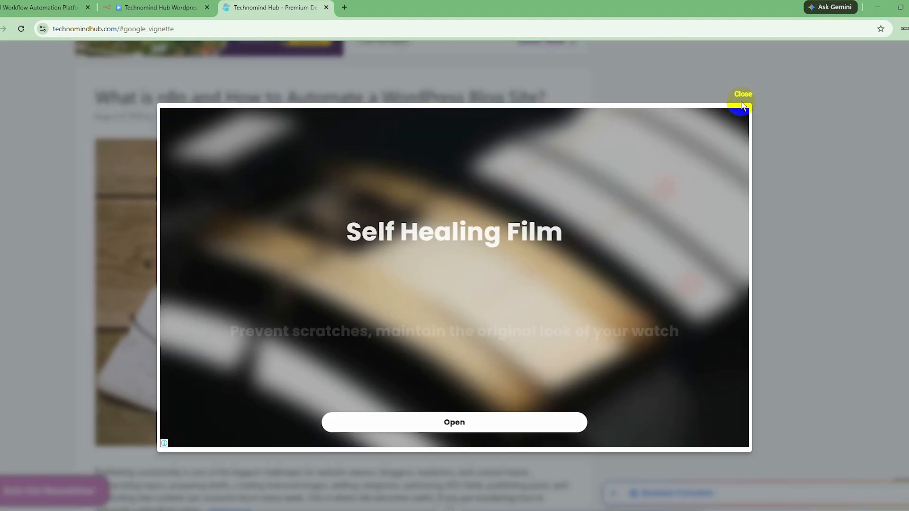
{"action": "left_click", "coordinate": [742, 97]}
{"action": "scroll", "coordinate": [239, 296], "scroll_direction": "down", "scroll_amount": 18}
{"action": "scroll", "coordinate": [789, 339], "scroll_direction": "down", "scroll_amount": 15}
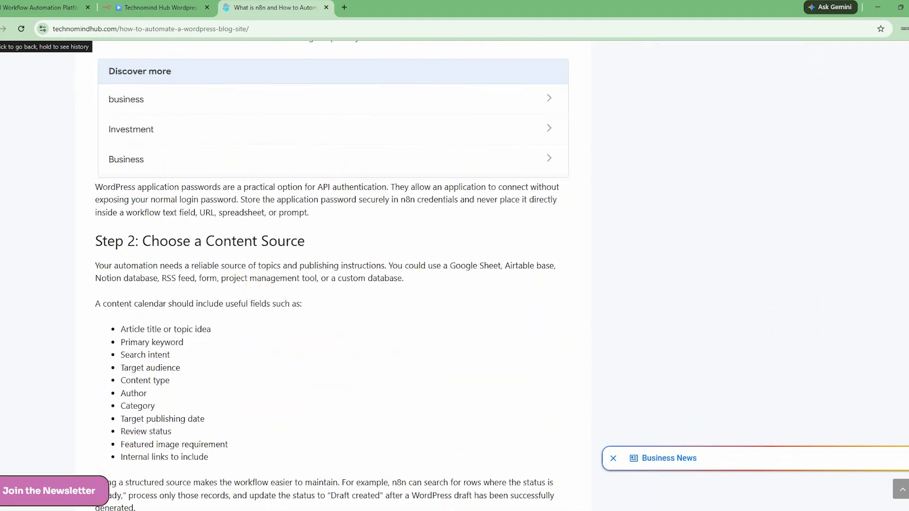
{"action": "left_click", "coordinate": [2, 29]}
{"action": "scroll", "coordinate": [82, 261], "scroll_direction": "up", "scroll_amount": 10}
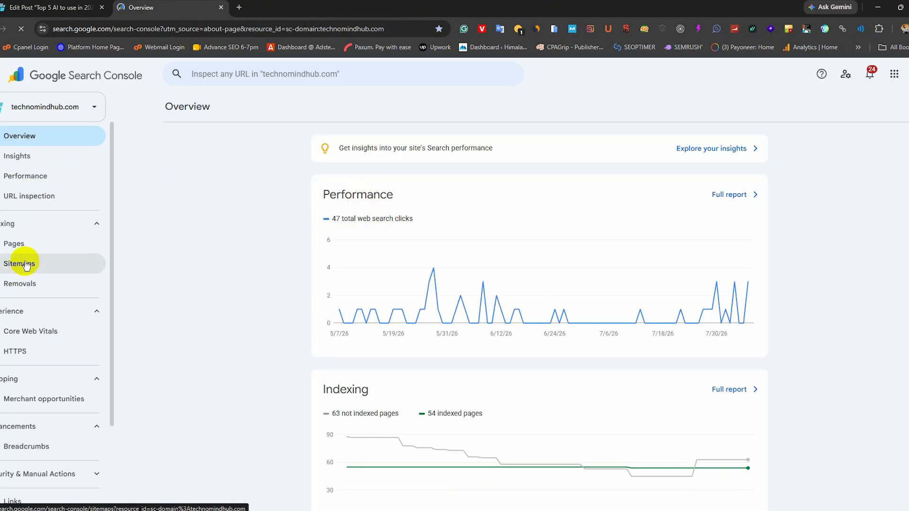
- Submit sitemap_index.xml for technomindhub.com in Google Search Console's sitemaps
{"action": "left_click", "coordinate": [26, 265]}
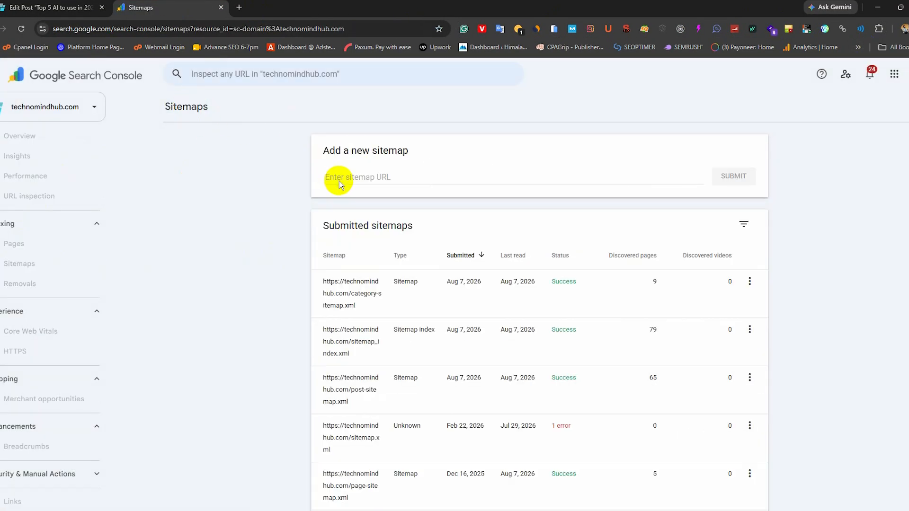
{"action": "left_click", "coordinate": [339, 179]}
{"action": "key", "text": "ctrl+v"}
{"action": "left_click", "coordinate": [733, 177]}
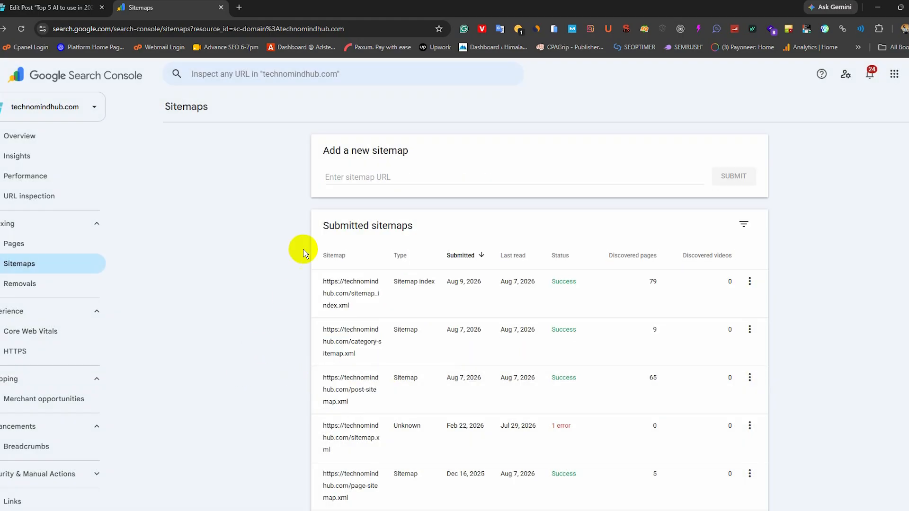